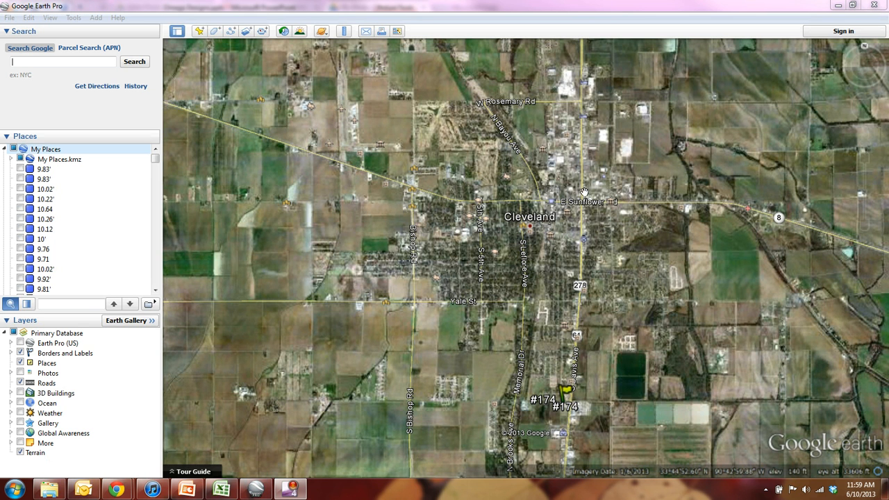
- Locate the farm field southeast of the McKnight Rd and Odom Rd intersection, northeast of Cleveland
left_click_drag(534, 234, 500, 295)
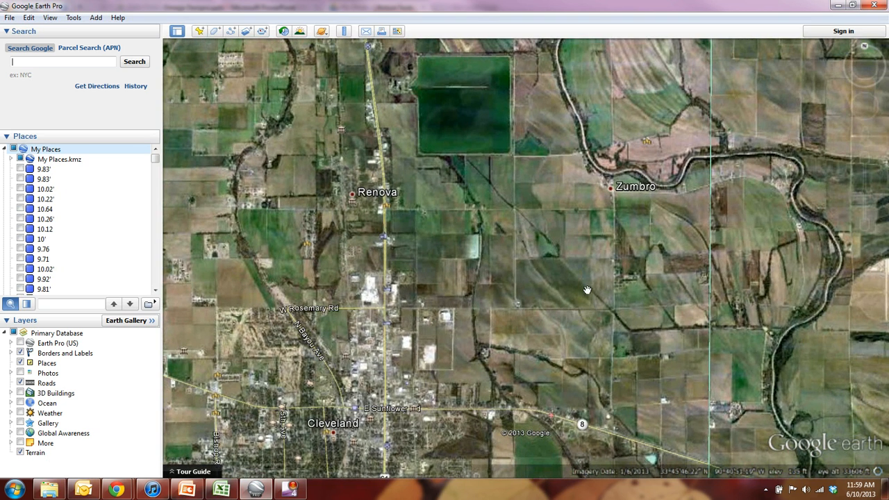
scroll(583, 299, "up", 3)
scroll(566, 332, "up", 2)
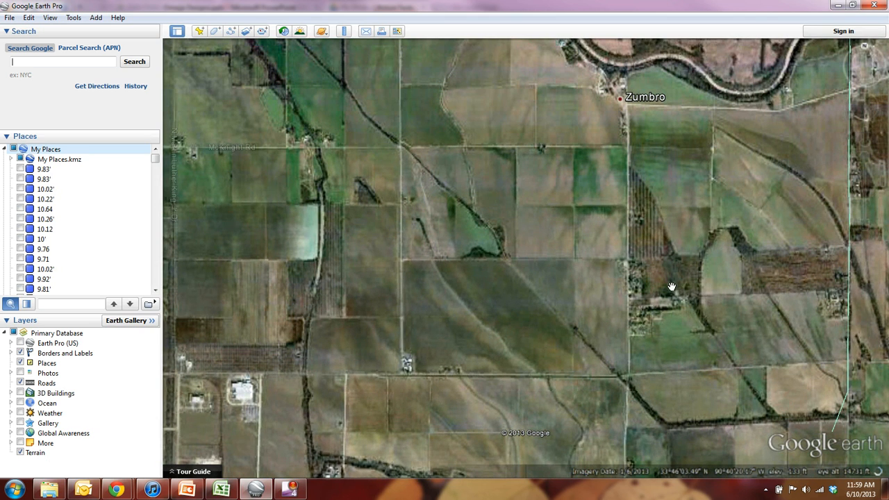
scroll(675, 386, "up", 1)
scroll(675, 387, "up", 2)
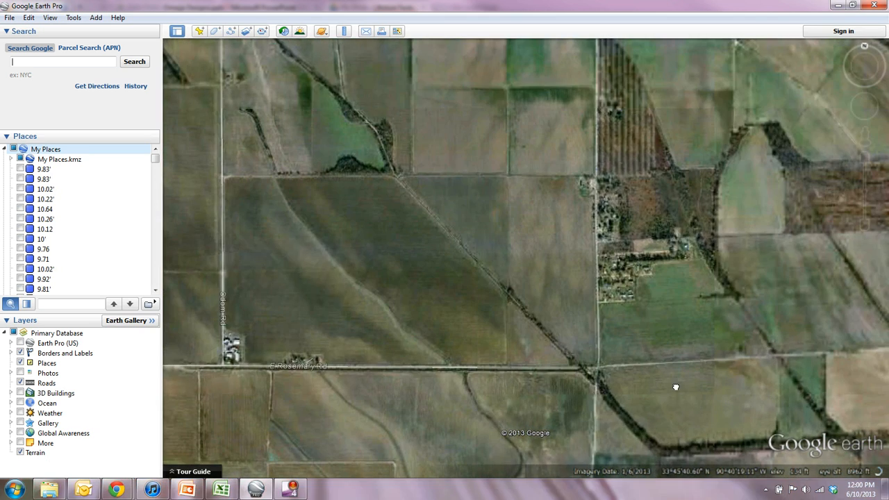
left_click_drag(664, 373, 520, 278)
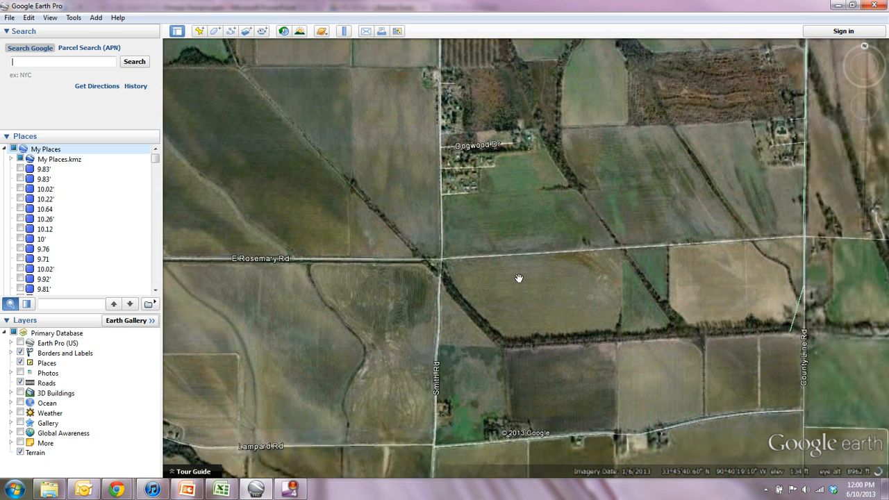
scroll(519, 278, "up", 2)
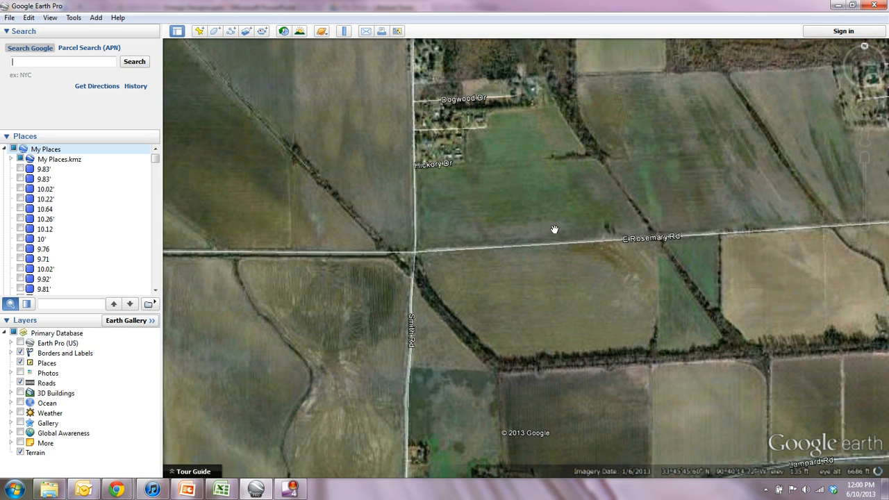
left_click_drag(548, 222, 702, 341)
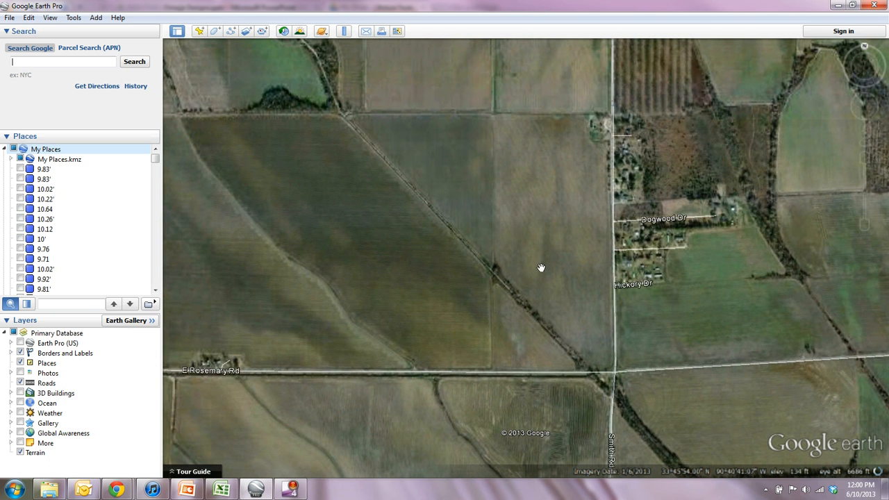
scroll(541, 267, "up", 2)
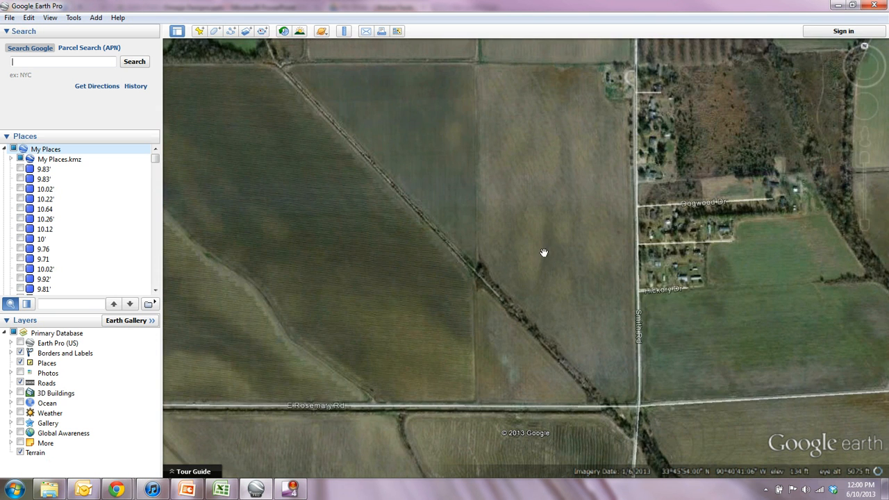
left_click_drag(534, 167, 550, 374)
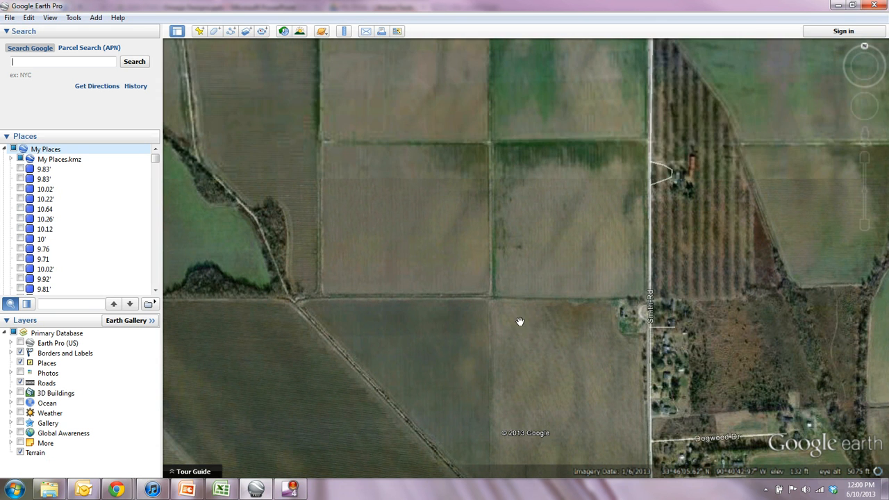
left_click_drag(458, 287, 646, 433)
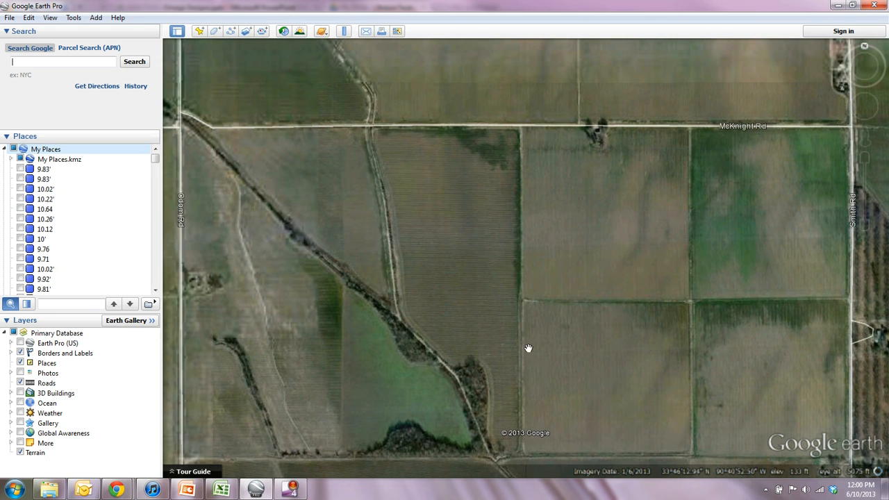
left_click_drag(488, 336, 671, 371)
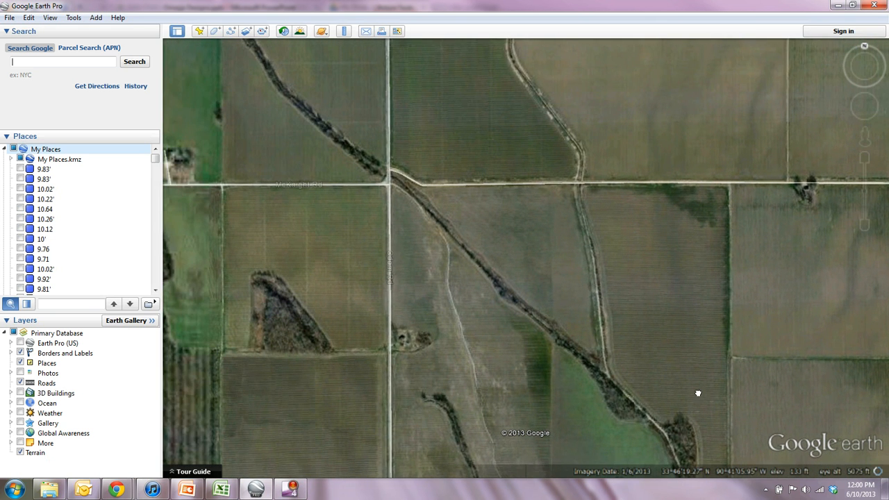
scroll(639, 348, "up", 2)
left_click_drag(614, 329, 657, 357)
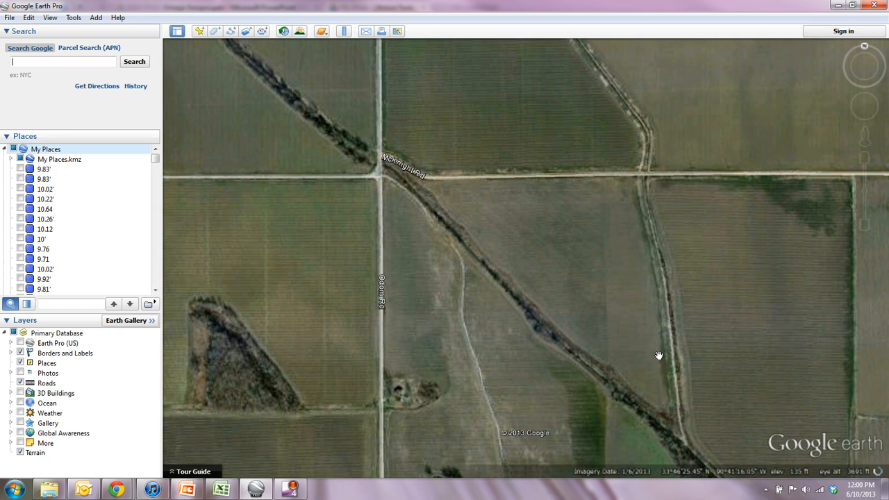
scroll(660, 357, "up", 2)
left_click_drag(665, 348, 676, 335)
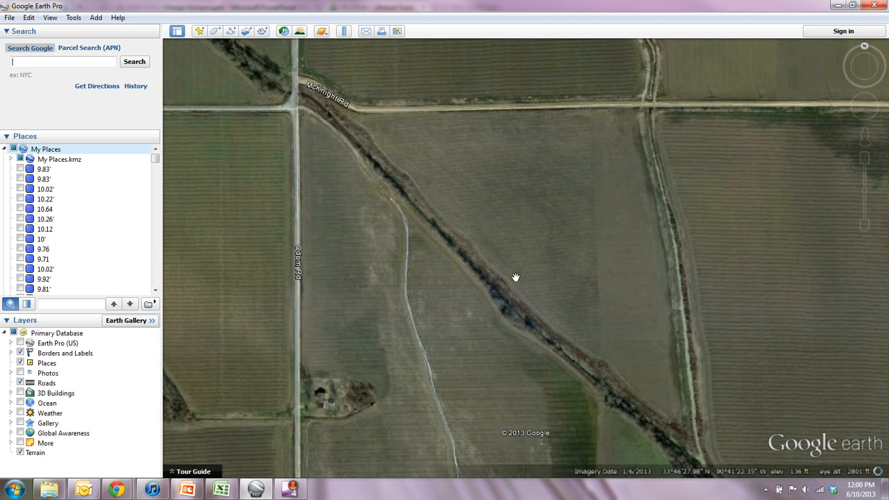
- Add a new folder named "Home Place" under My Places
right_click(48, 152)
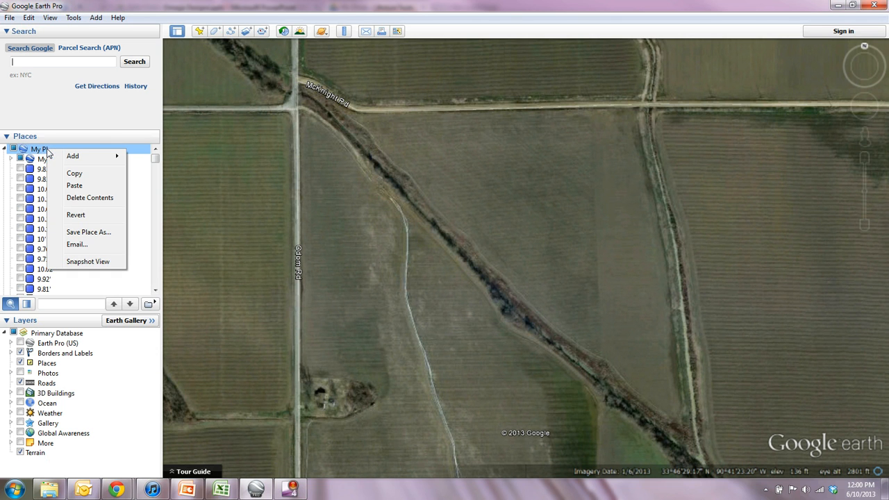
mouse_move(73, 157)
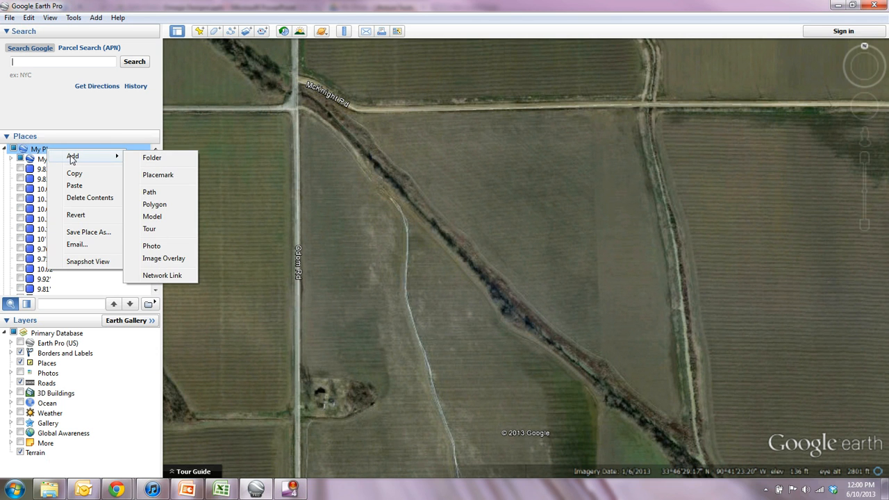
left_click(147, 158)
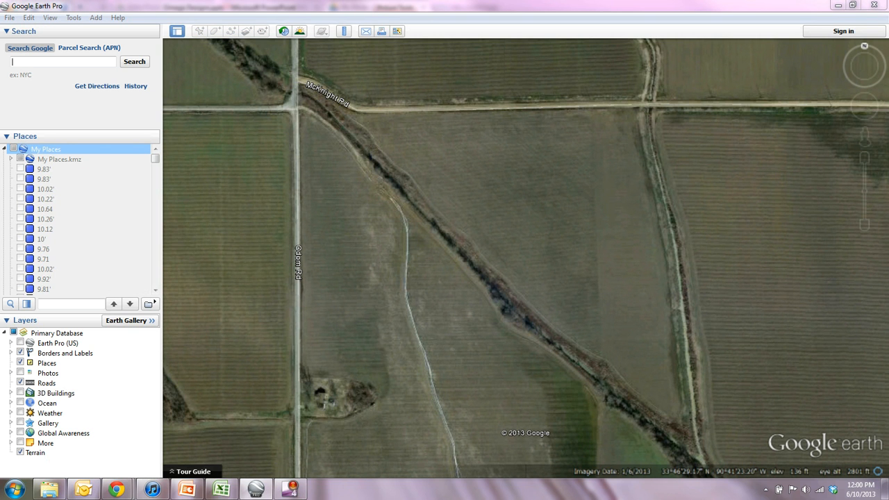
left_click_drag(882, 69, 307, 142)
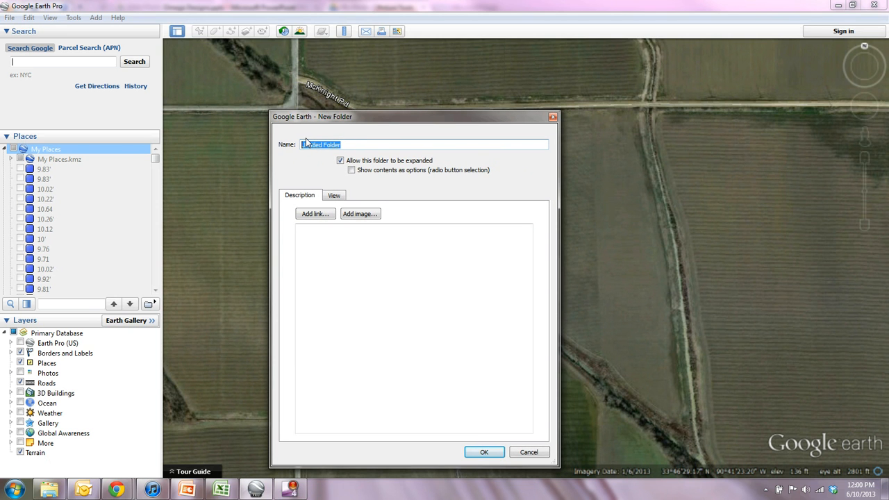
type("HomeFar")
key("BackSpace")
key("BackSpace")
key("BackSpace")
type("Place-")
key("BackSpace")
left_click(497, 452)
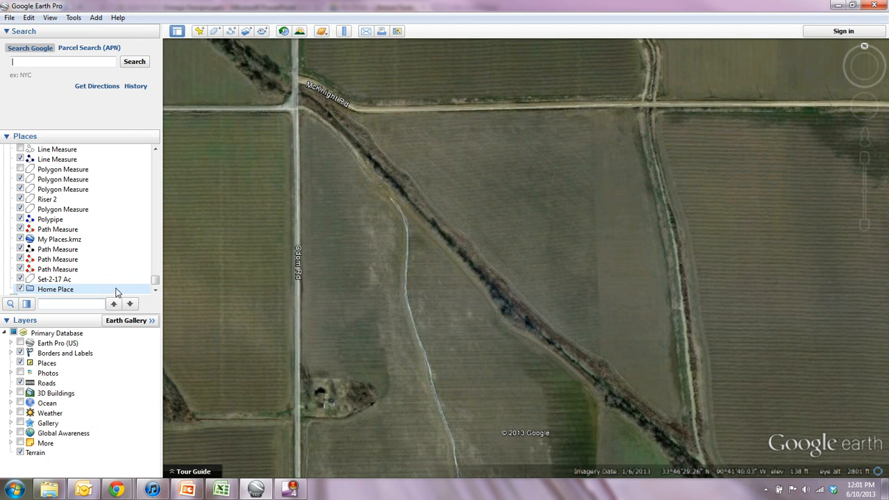
- Add a subfolder named "Field #1" inside the Home Place folder
left_click_drag(155, 282, 155, 288)
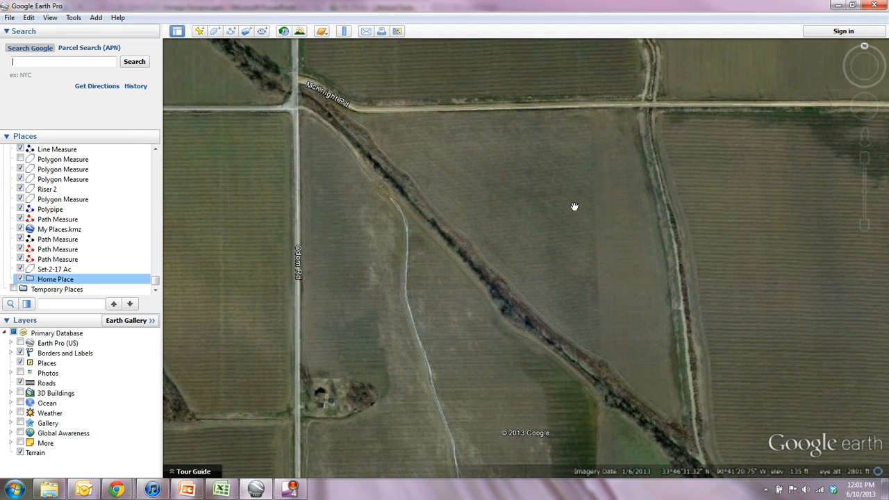
right_click(70, 280)
left_click(92, 248)
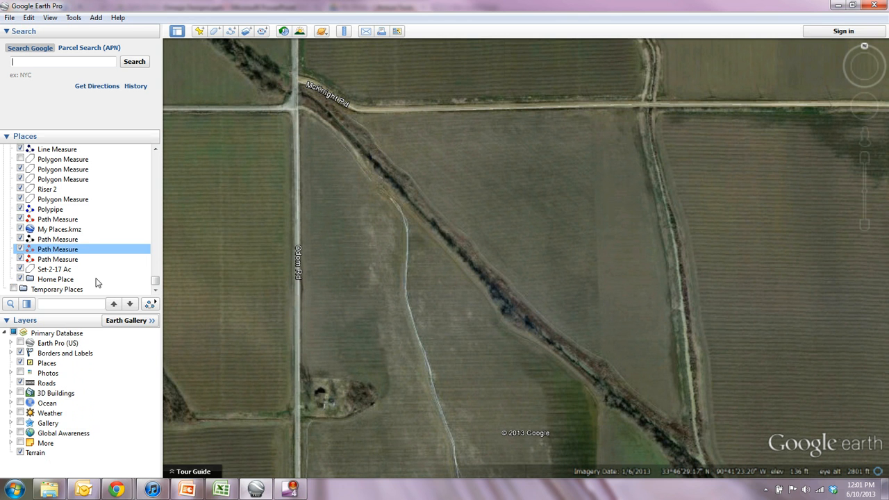
left_click(65, 281)
right_click(62, 281)
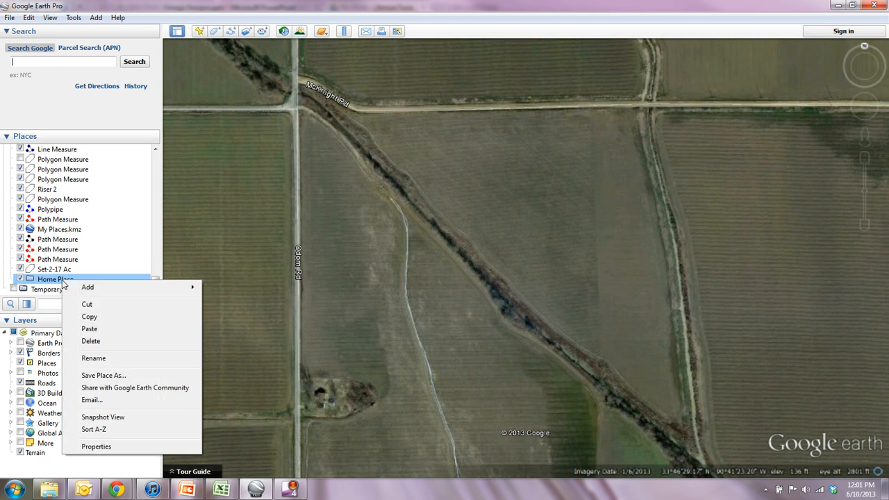
mouse_move(90, 289)
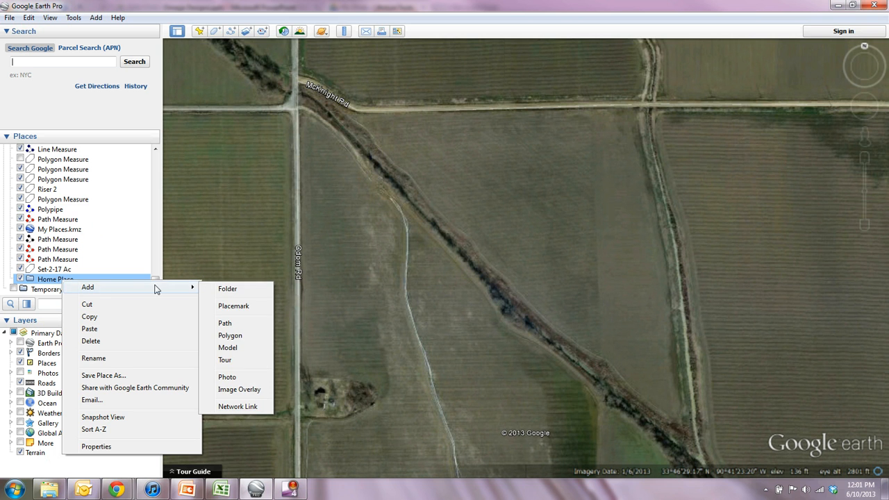
left_click(227, 289)
type("Field #1")
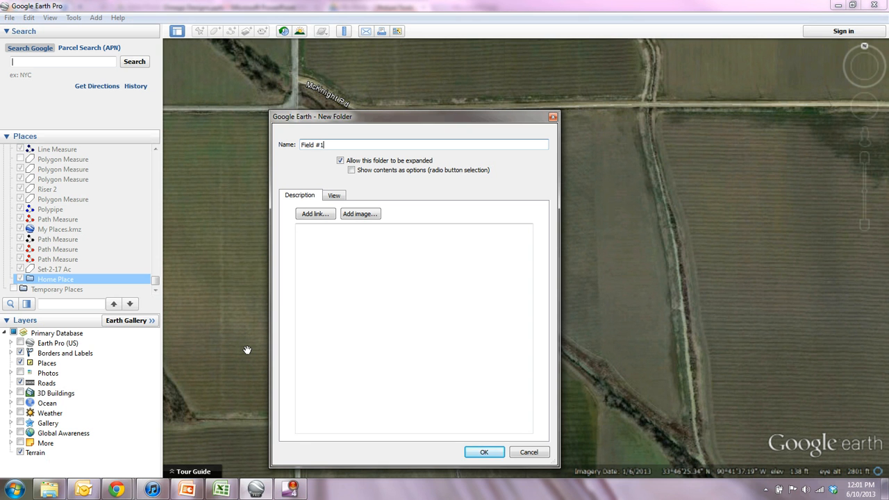
left_click(484, 452)
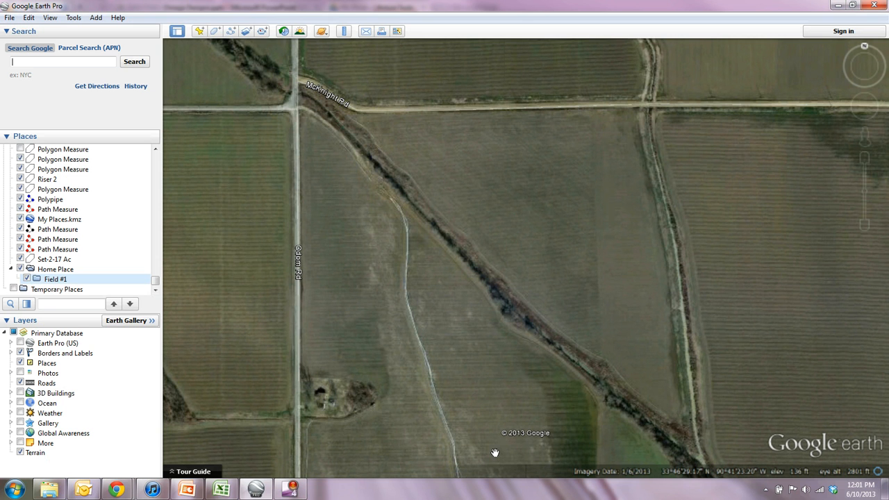
- Add a second subfolder named "Field #2" inside the Home Place folder
right_click(47, 272)
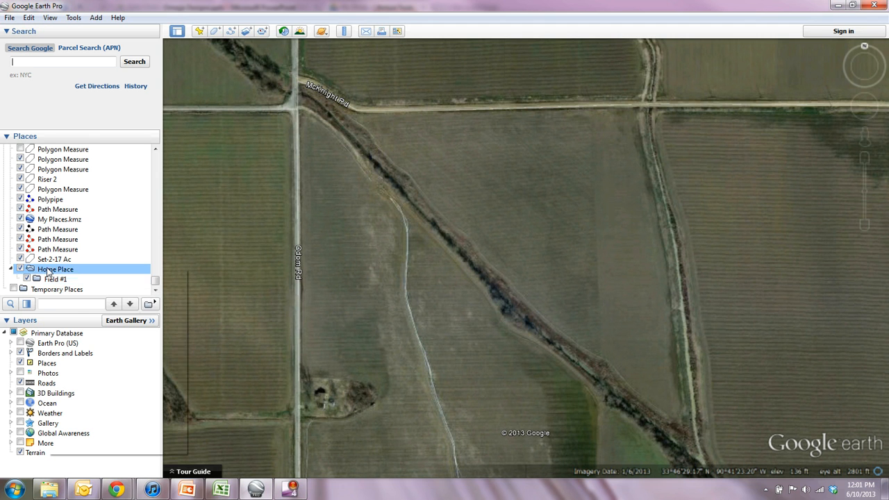
mouse_move(72, 276)
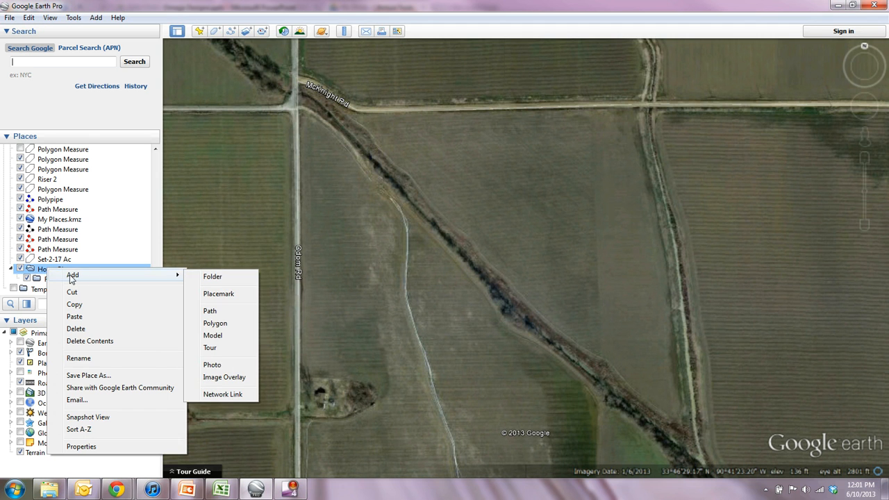
left_click(211, 277)
type("Fie")
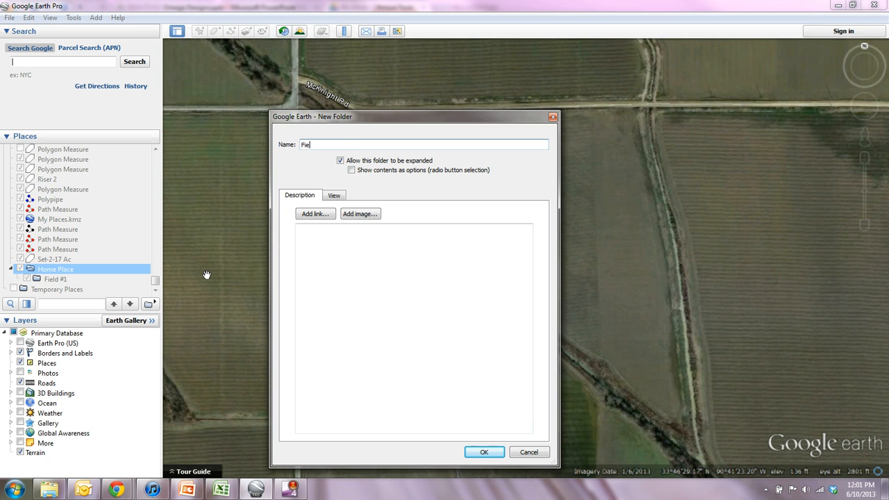
type("ld #2")
left_click(487, 453)
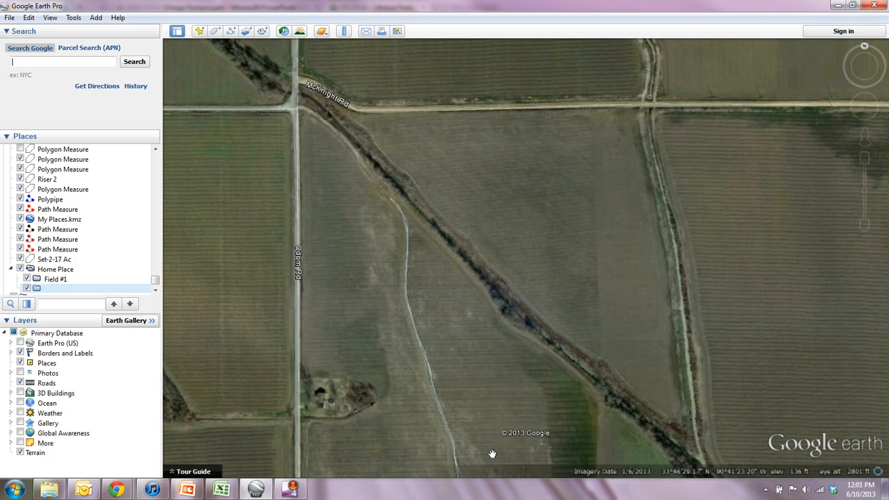
scroll(106, 284, "down", 1)
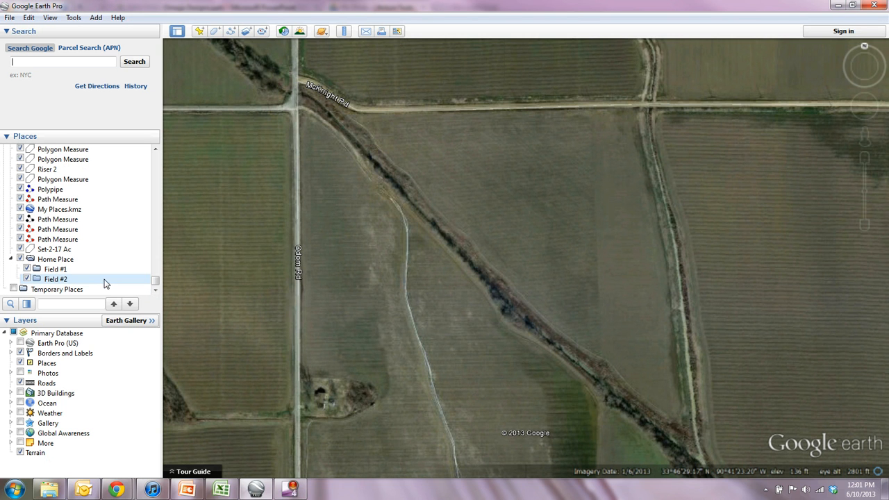
- Select the Field #1 folder and examine the field's edge along the ditch from McKnight Rd to its southeast corner
left_click(55, 269)
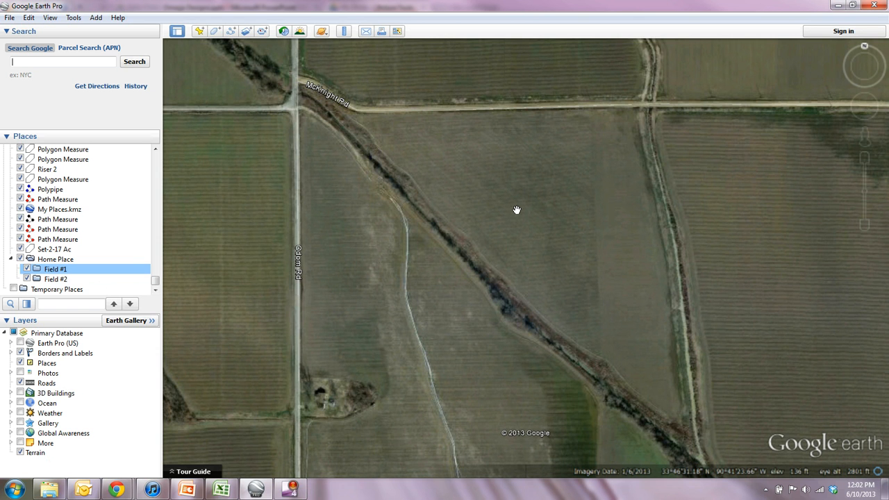
scroll(600, 270, "up", 2)
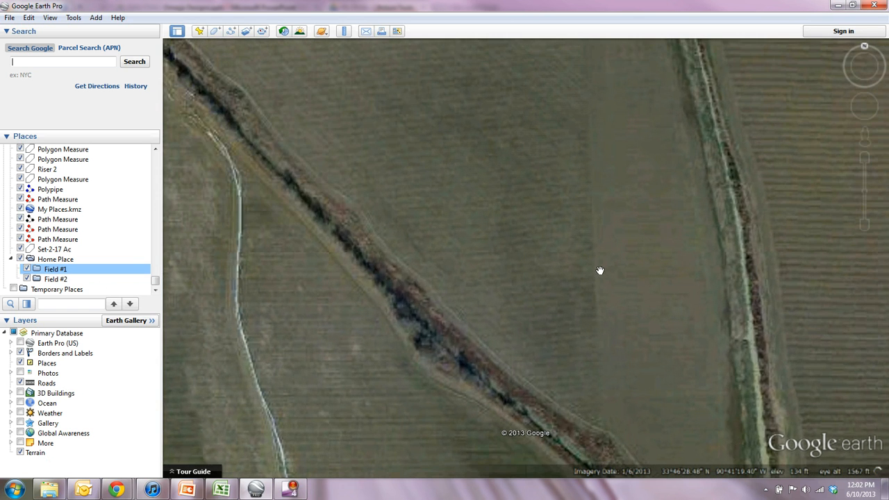
left_click_drag(497, 144, 613, 373)
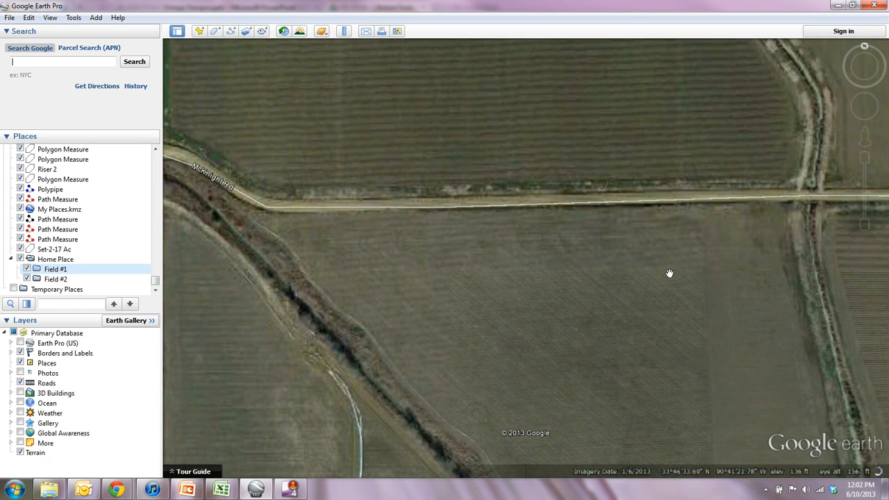
left_click_drag(768, 266, 782, 248)
scroll(438, 258, "up", 1)
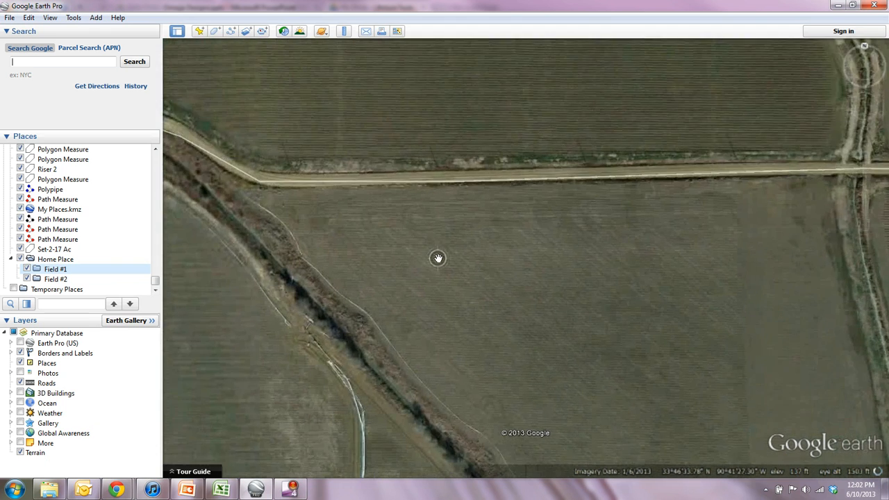
left_click_drag(401, 245, 575, 320)
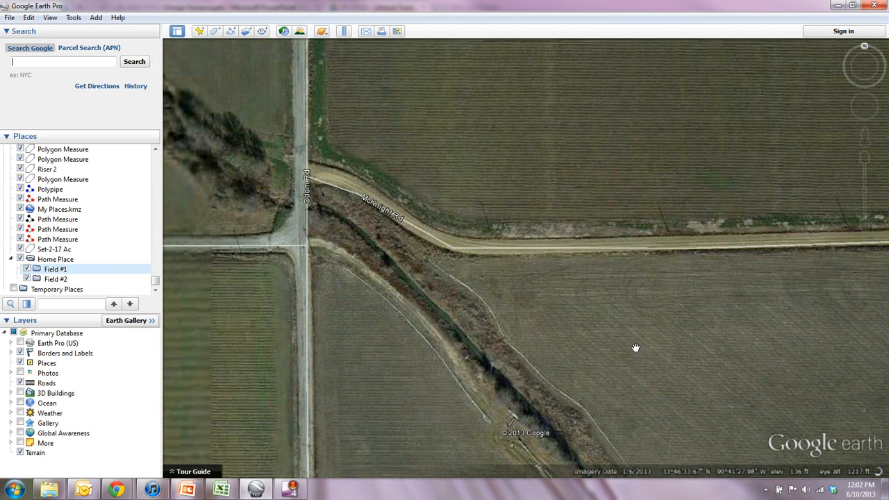
left_click_drag(556, 317, 471, 147)
left_click_drag(683, 359, 452, 130)
left_click_drag(554, 301, 475, 215)
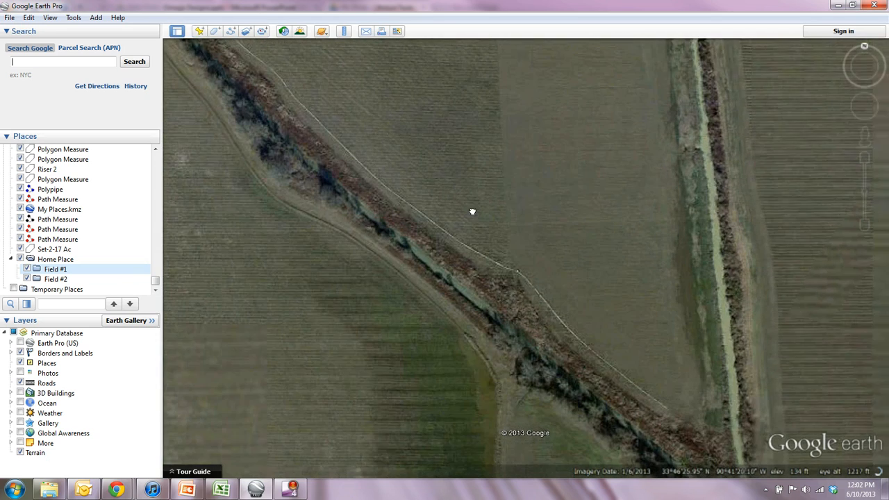
left_click_drag(654, 369, 642, 335)
scroll(642, 336, "up", 2)
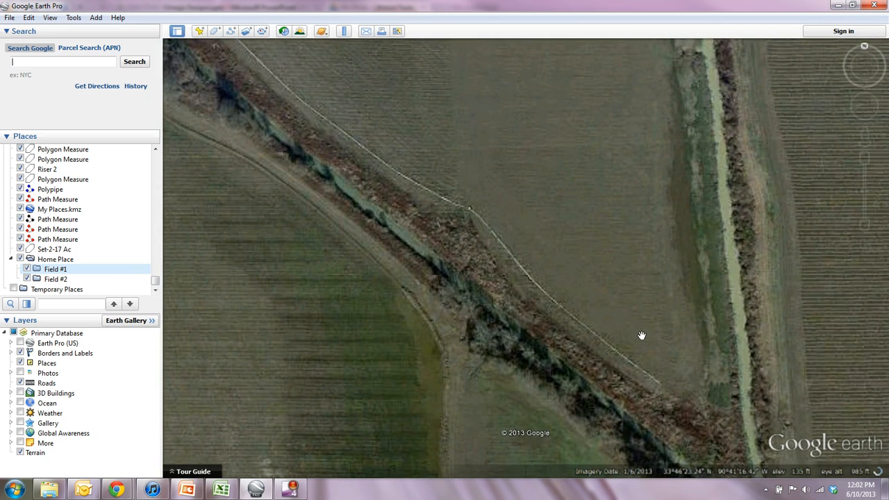
- Create a new placemark and position it on the bend in the white tubing line beside the ditch
left_click_drag(458, 192, 549, 306)
scroll(550, 306, "up", 3)
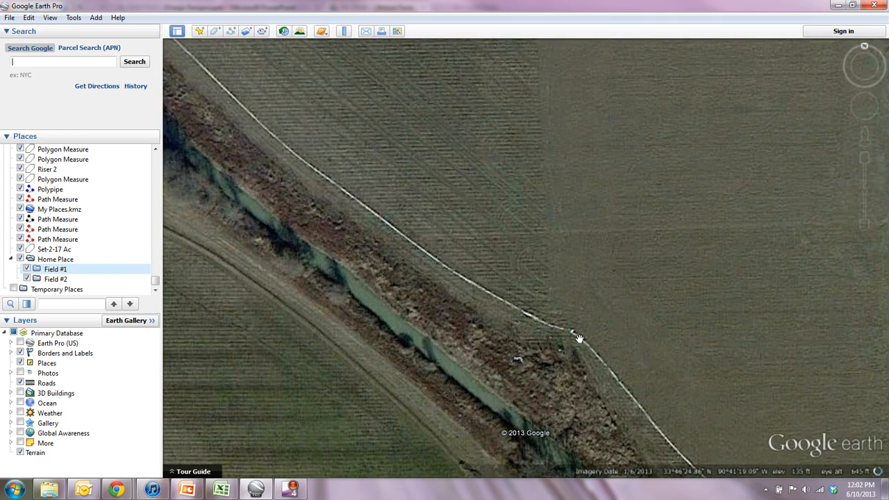
scroll(582, 343, "up", 2)
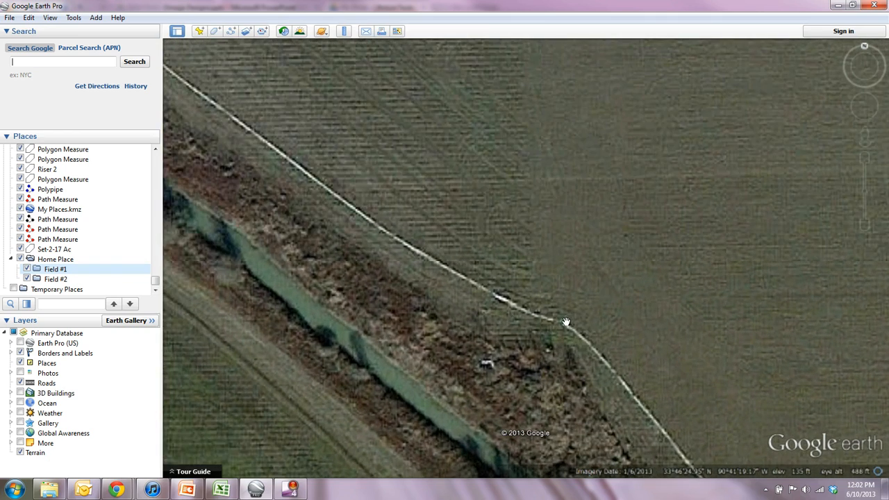
left_click(199, 31)
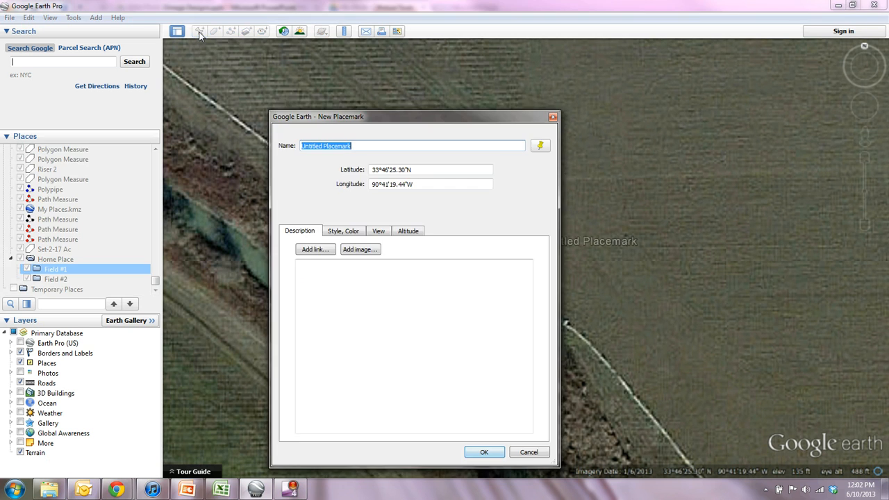
left_click_drag(414, 123, 219, 112)
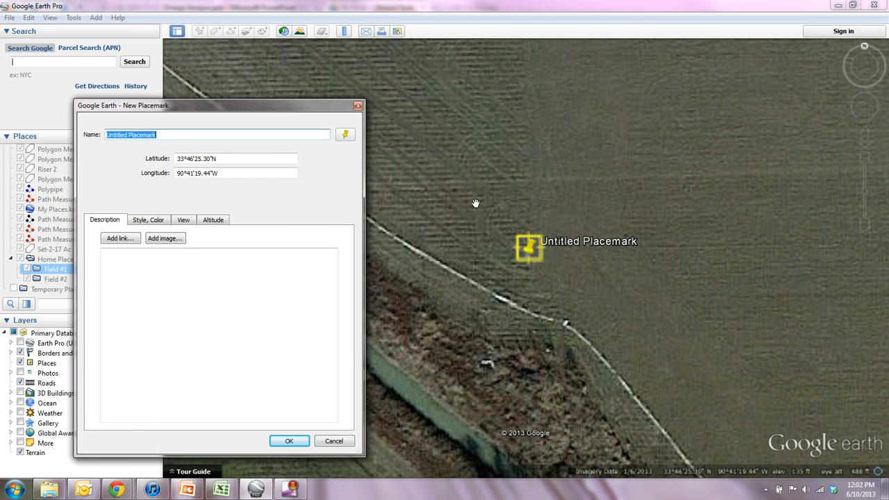
left_click_drag(528, 250, 568, 333)
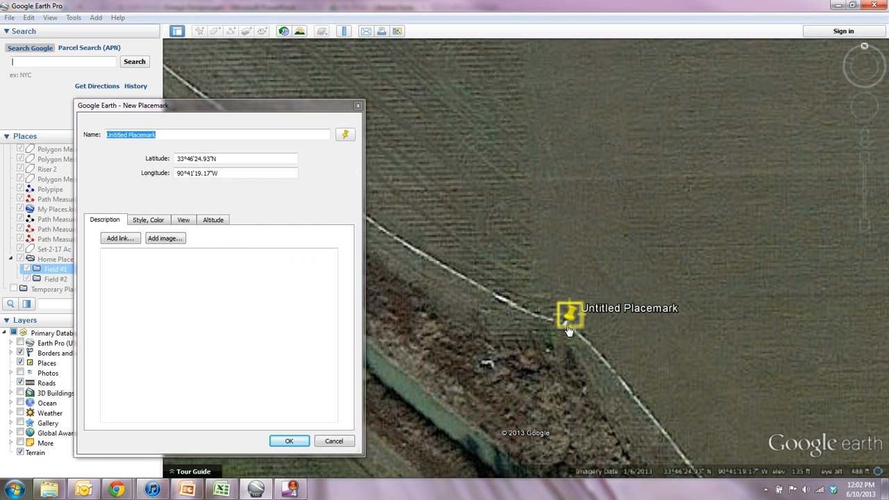
- Name the placemark "Riser-Field 1: 1500GPM" and save it in the Field #1 folder
left_click(187, 135)
left_click_drag(186, 135, 99, 136)
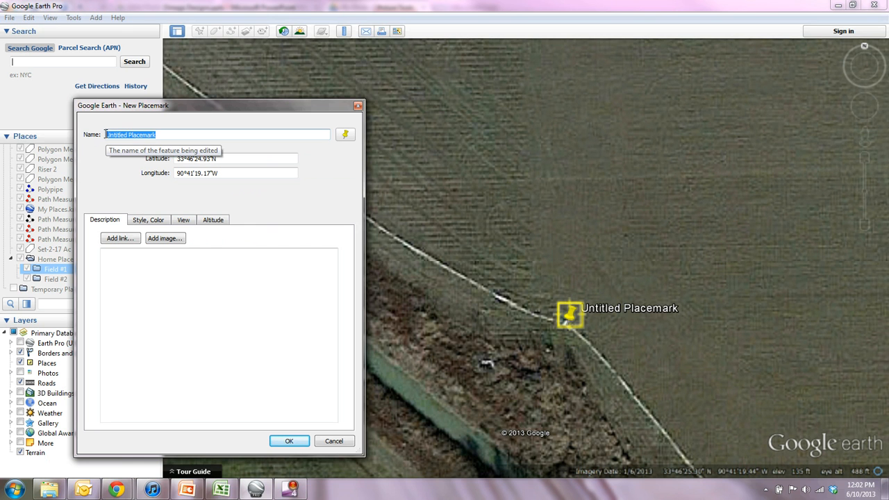
type("We")
key("BackSpace")
key("BackSpace")
type("Riser")
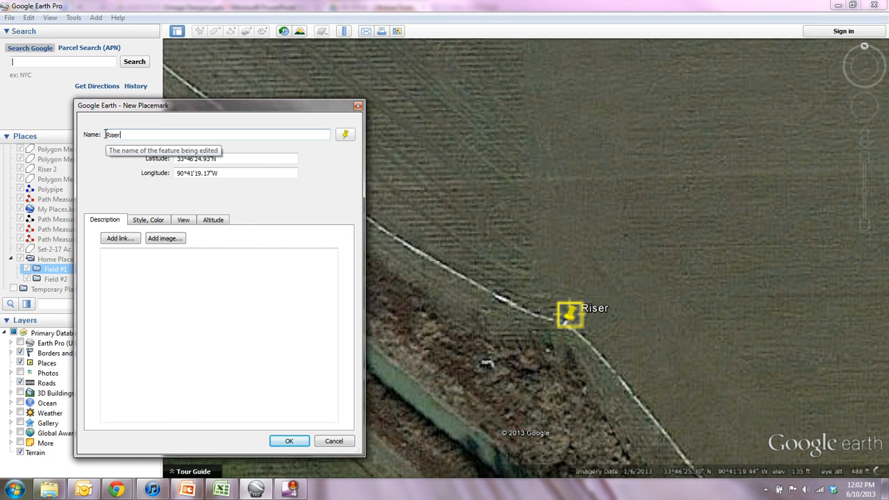
type("-Field 1:")
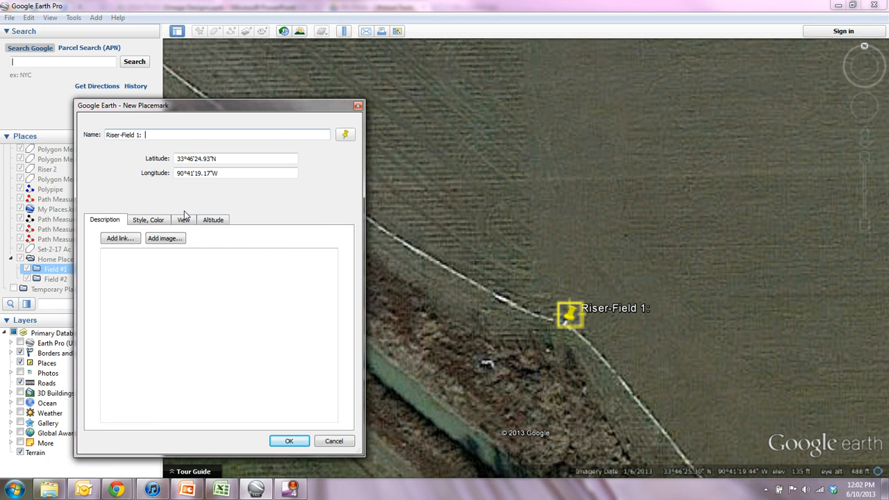
type("1500GPM")
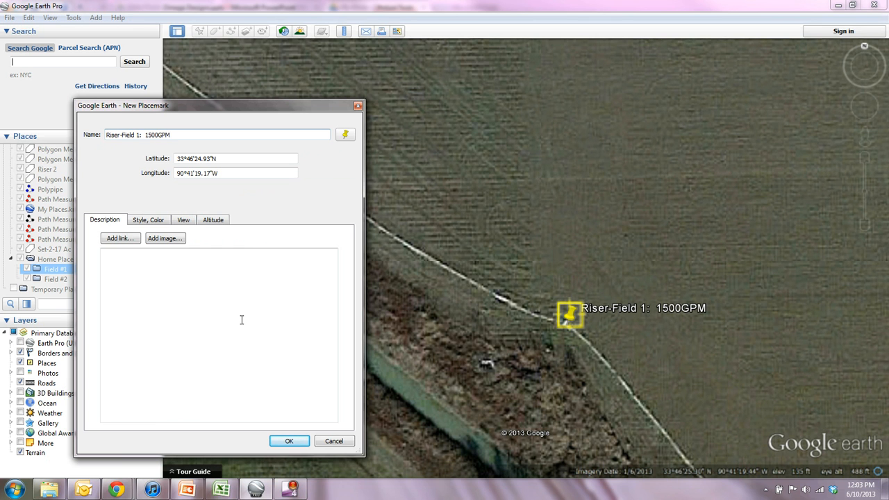
left_click(296, 443)
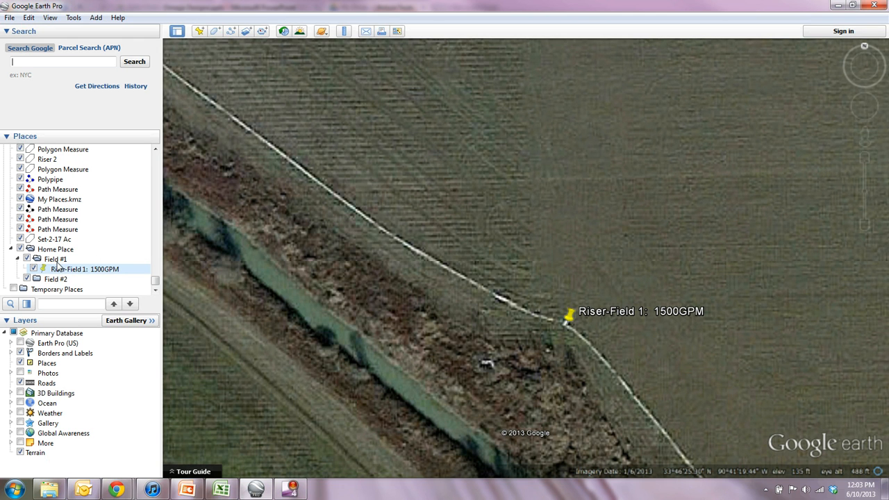
- Start a path measurement in feet at the riser placemark and trace the white tubing line northwest for about 348 ft
scroll(465, 330, "down", 1)
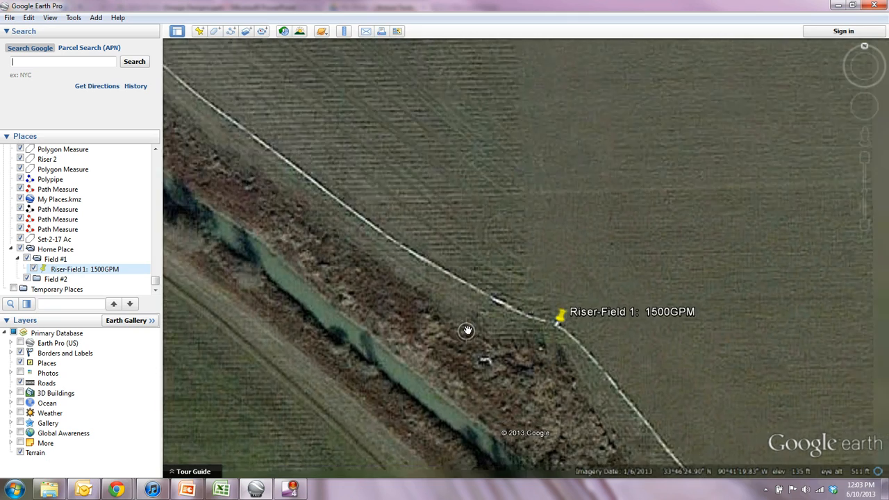
left_click_drag(496, 337, 423, 252)
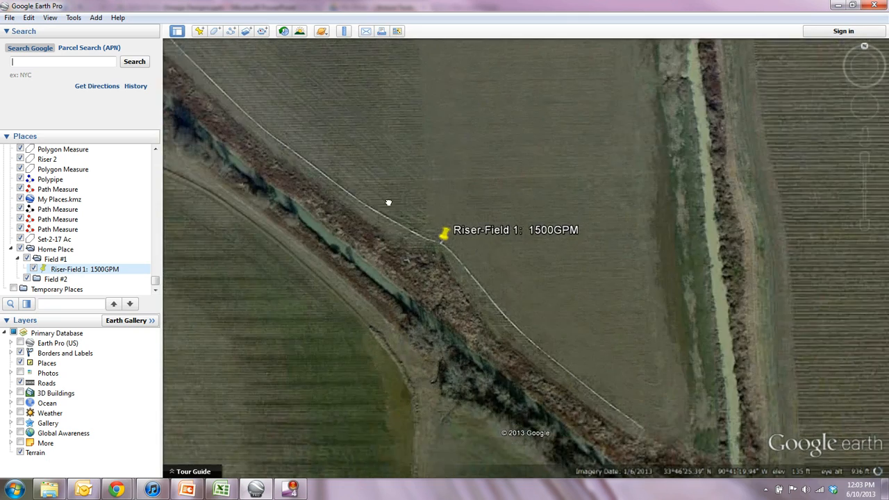
left_click_drag(388, 202, 526, 322)
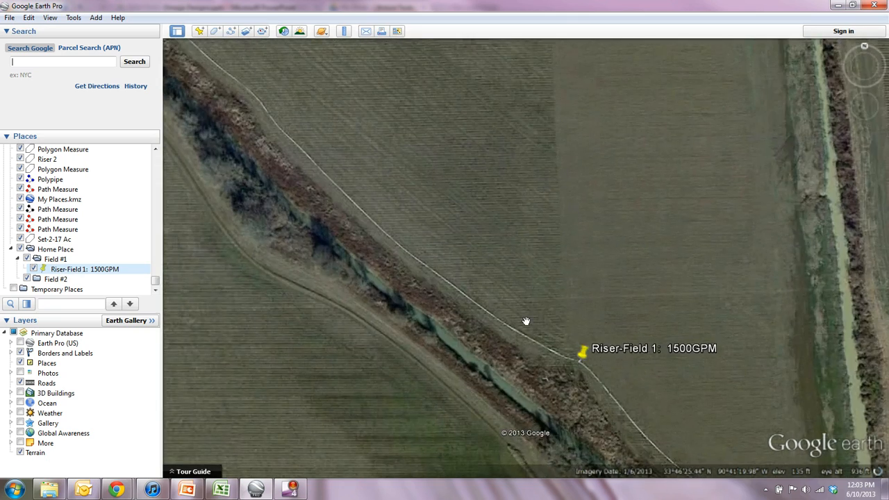
scroll(525, 322, "down", 2)
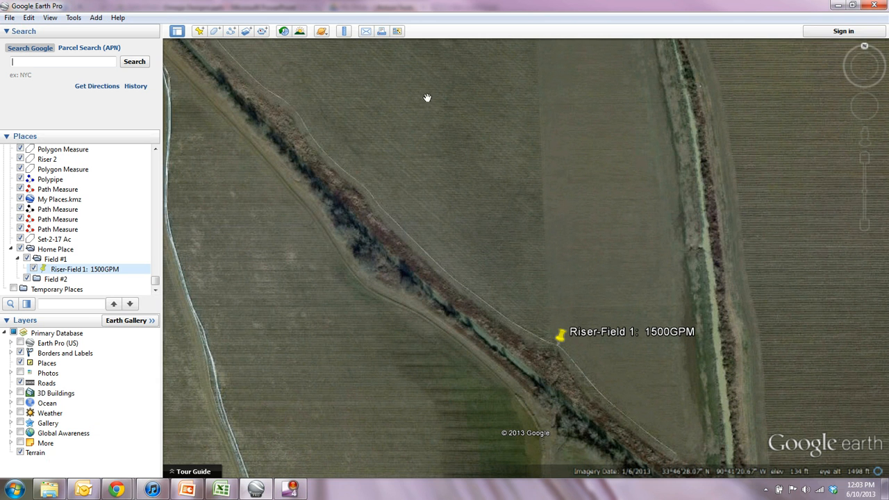
left_click(345, 31)
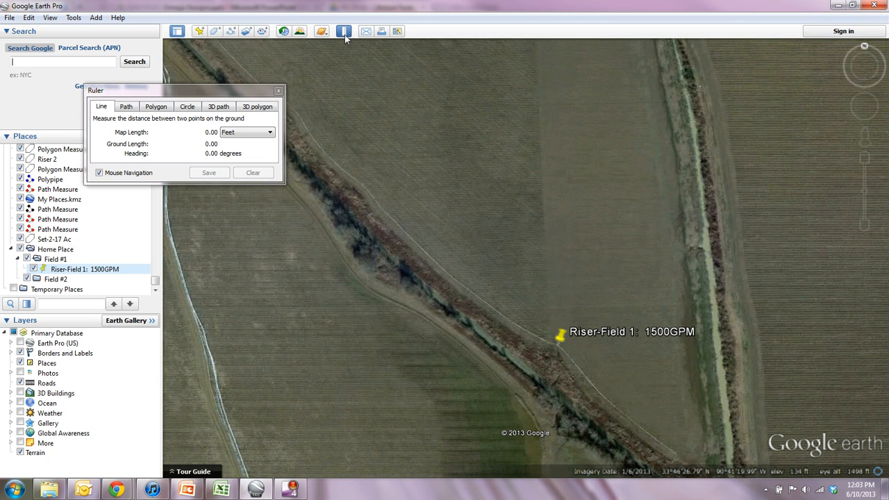
left_click(126, 107)
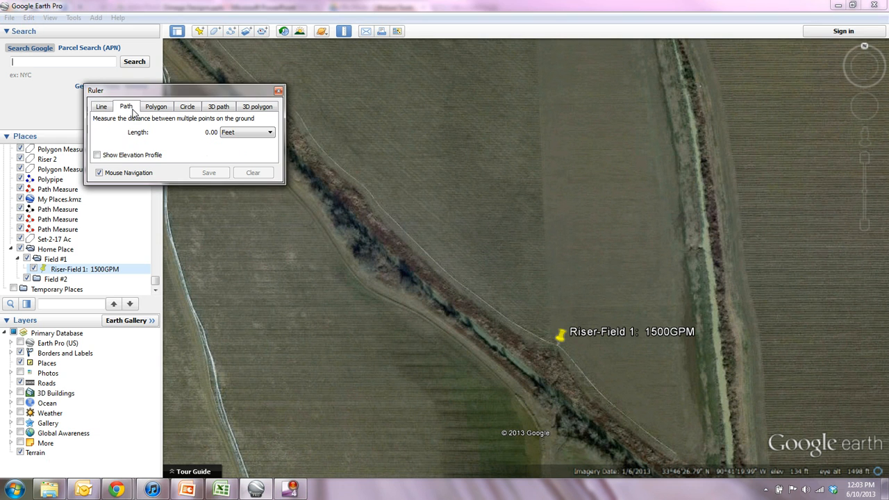
scroll(472, 326, "up", 3)
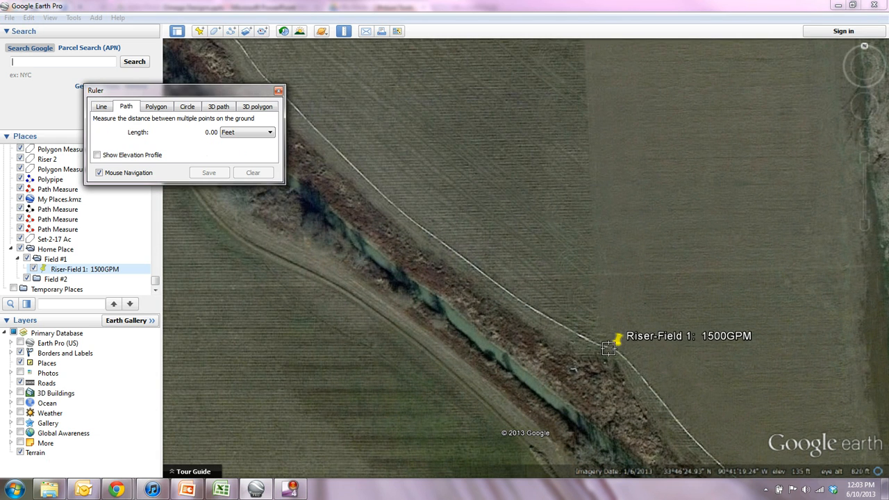
left_click(609, 347)
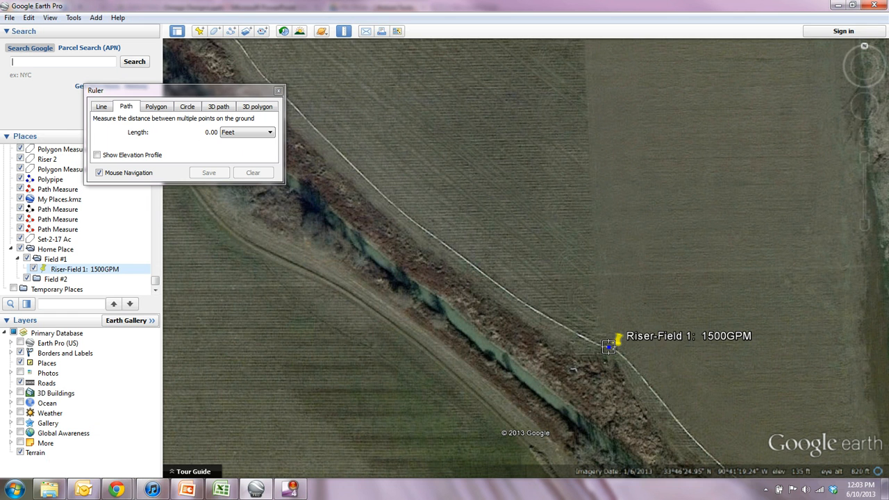
left_click(562, 326)
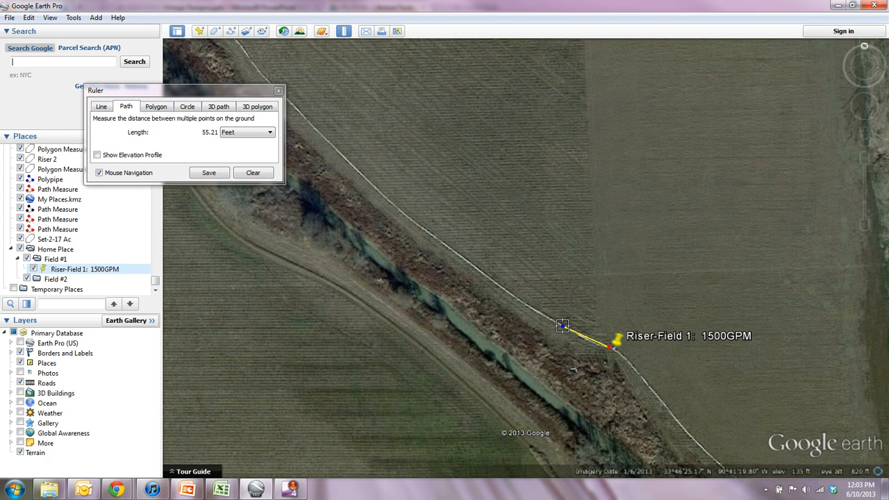
left_click(485, 276)
left_click_drag(431, 231, 604, 322)
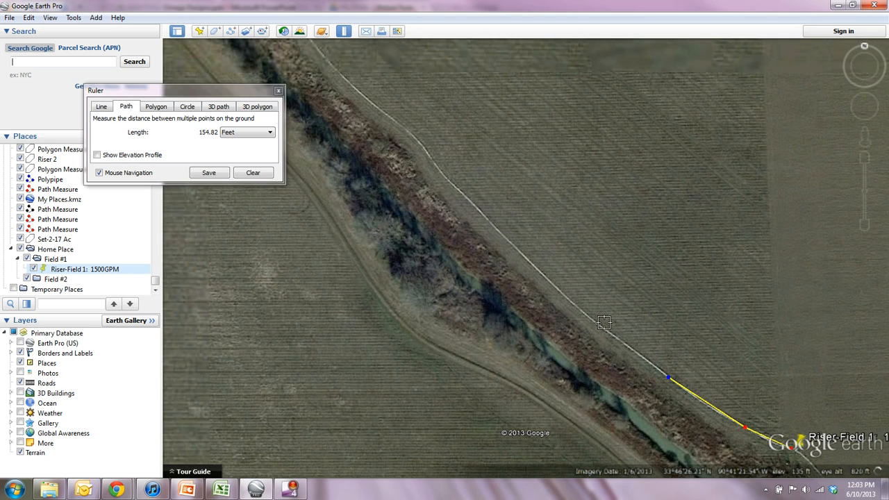
left_click(531, 265)
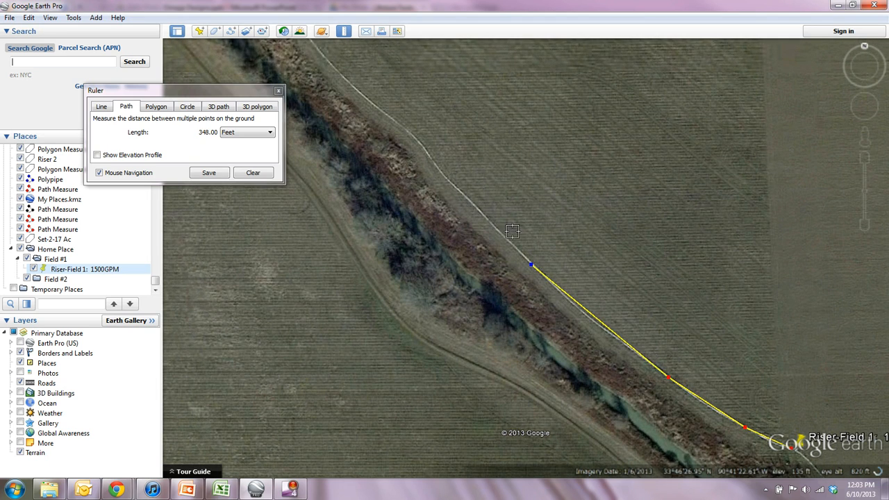
- Extend the measured path northwest around the curves of the white tubing line to a total of about 728 ft
left_click_drag(498, 204, 637, 327)
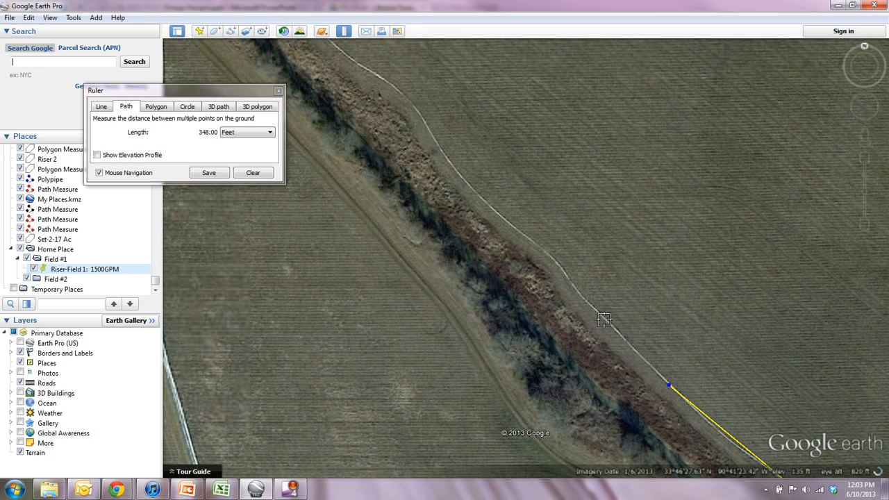
left_click(605, 319)
left_click(576, 291)
left_click(564, 271)
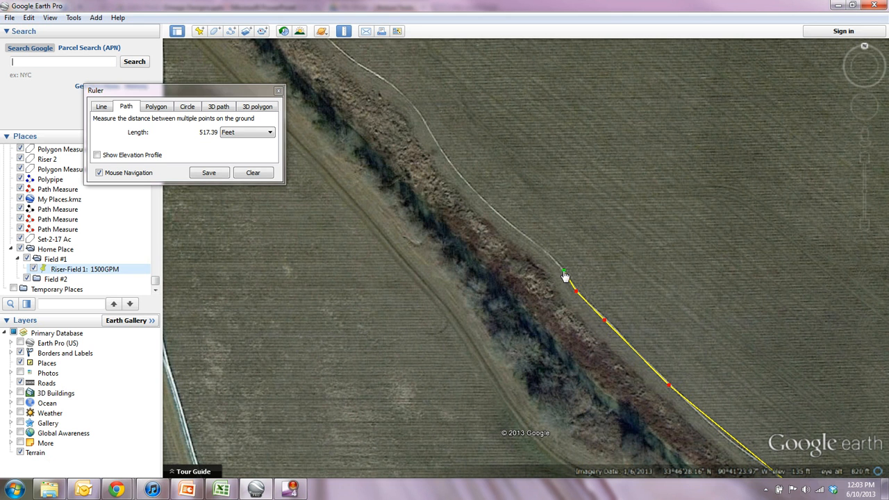
left_click(545, 253)
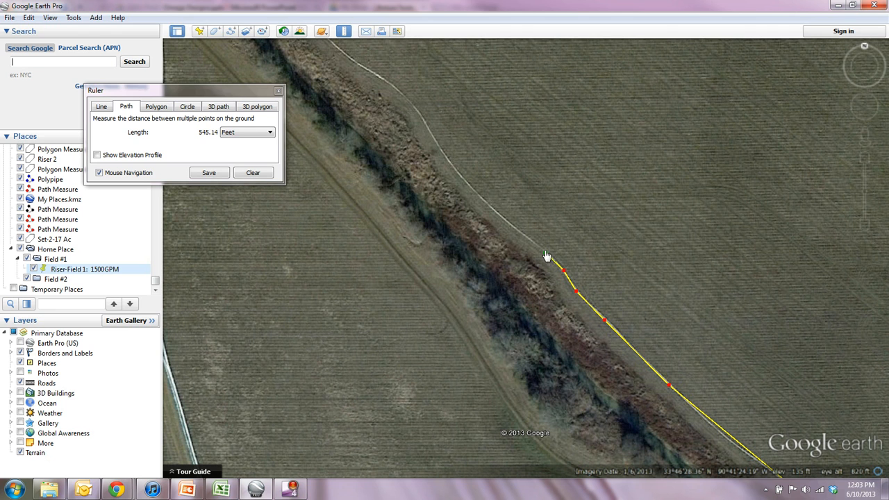
left_click(509, 223)
left_click(454, 170)
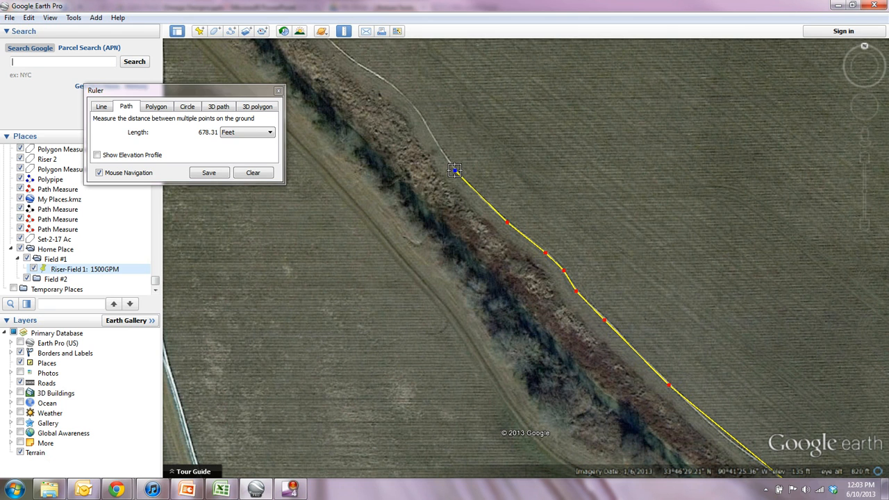
left_click(430, 132)
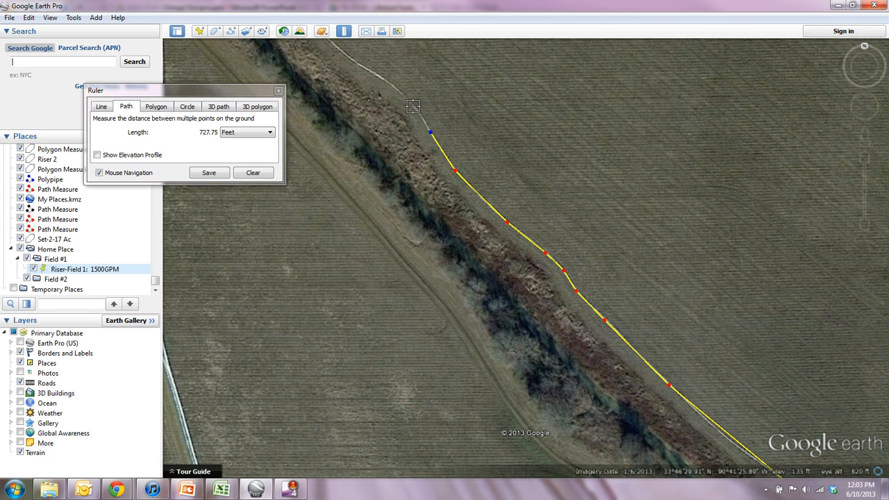
- Continue the path along the tubing line to the next bend near the field's north end, about 1,327 ft in total
left_click_drag(393, 101, 471, 213)
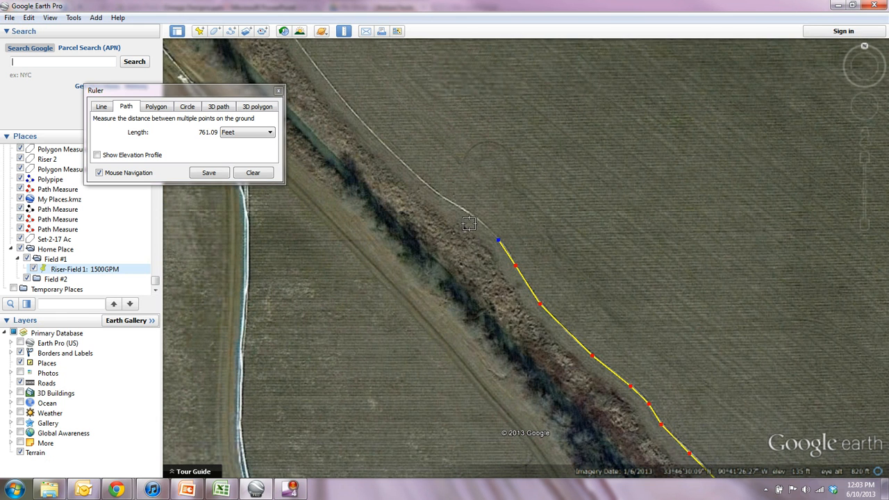
left_click(472, 217)
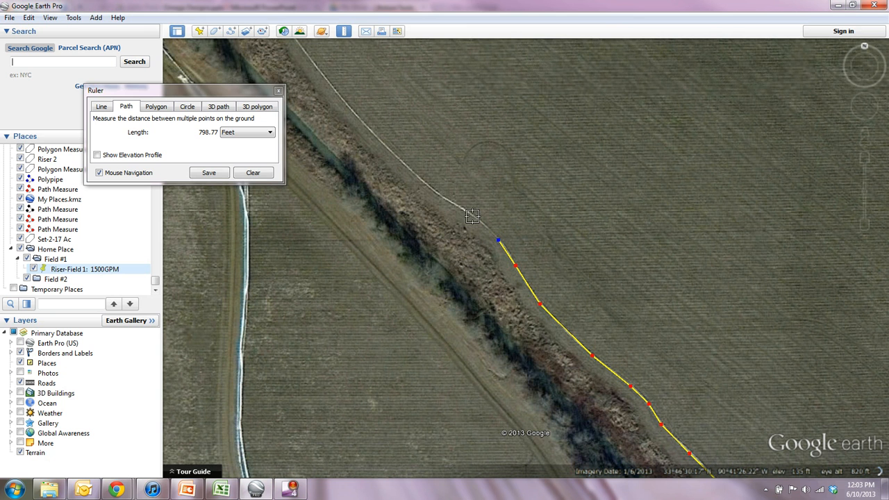
left_click(441, 197)
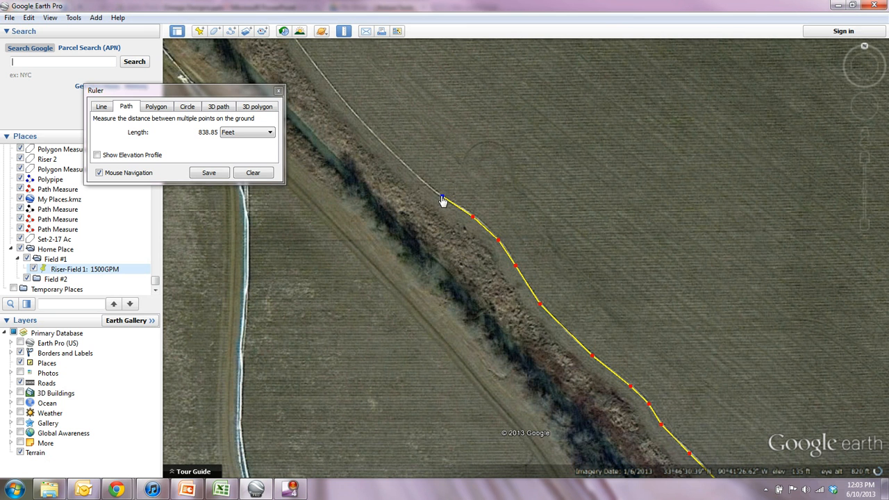
left_click(414, 174)
left_click_drag(349, 125, 539, 347)
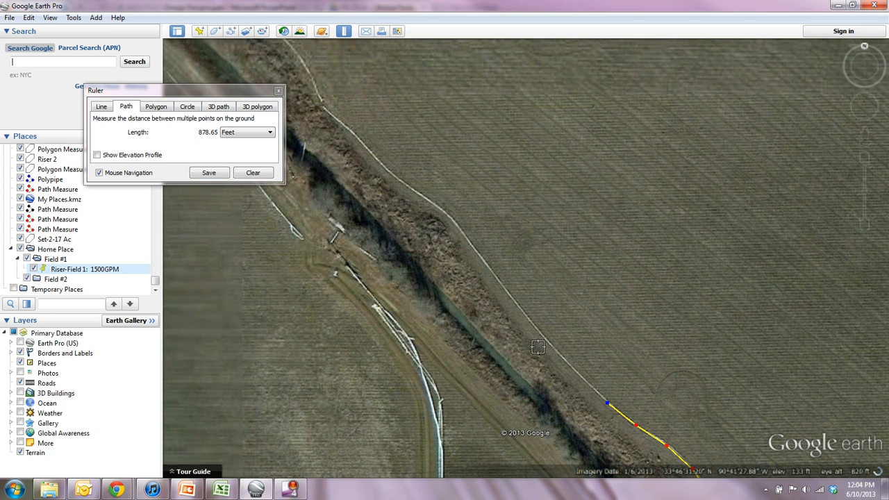
left_click(462, 234)
left_click(454, 220)
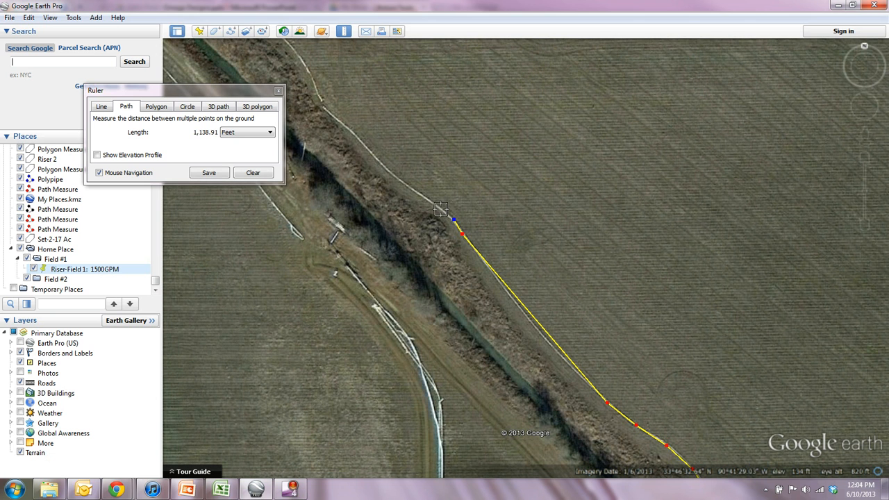
left_click(399, 180)
left_click_drag(350, 144, 423, 216)
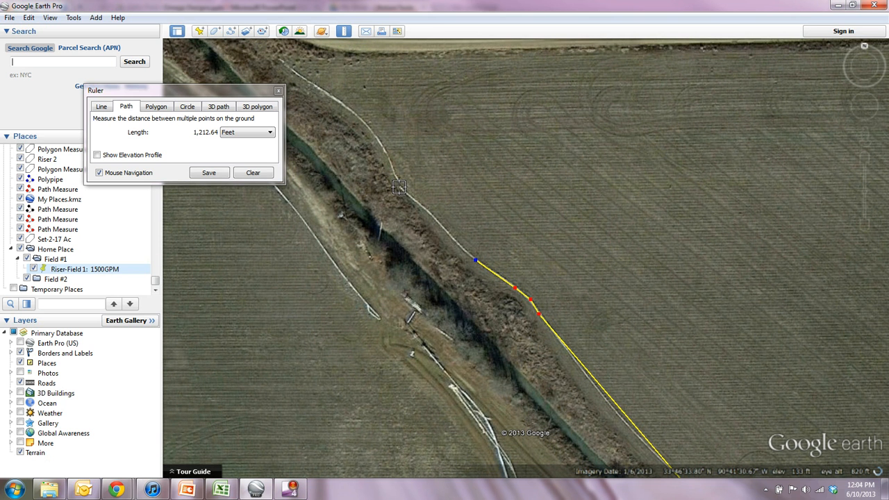
left_click(399, 186)
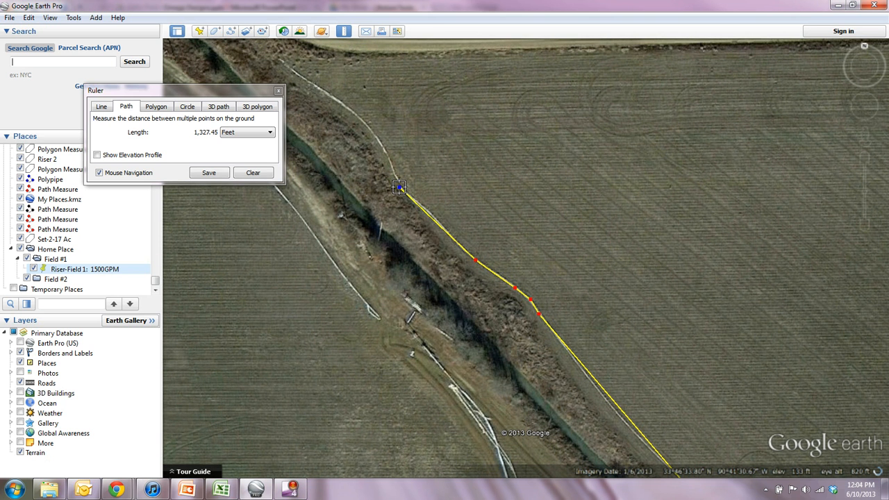
- Save the measured path as "Polytubing" with a dark blue line and move it into the Field #1 folder
left_click(222, 176)
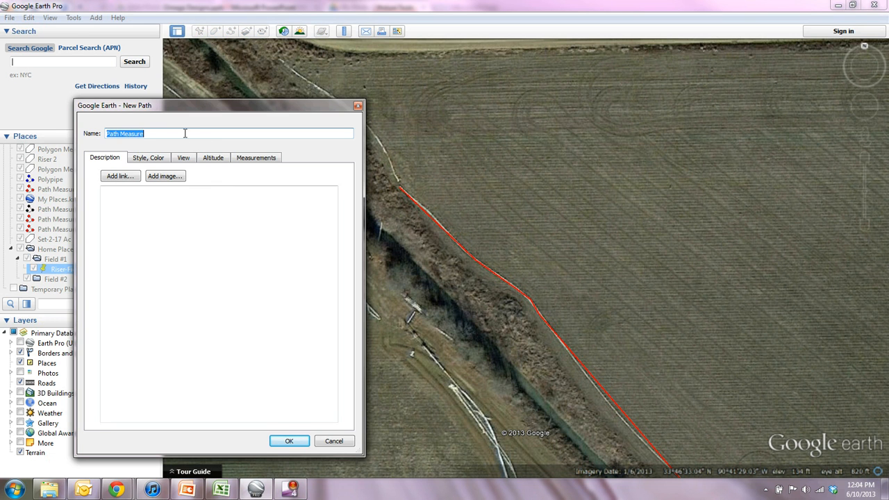
type("Polytubing")
left_click(147, 159)
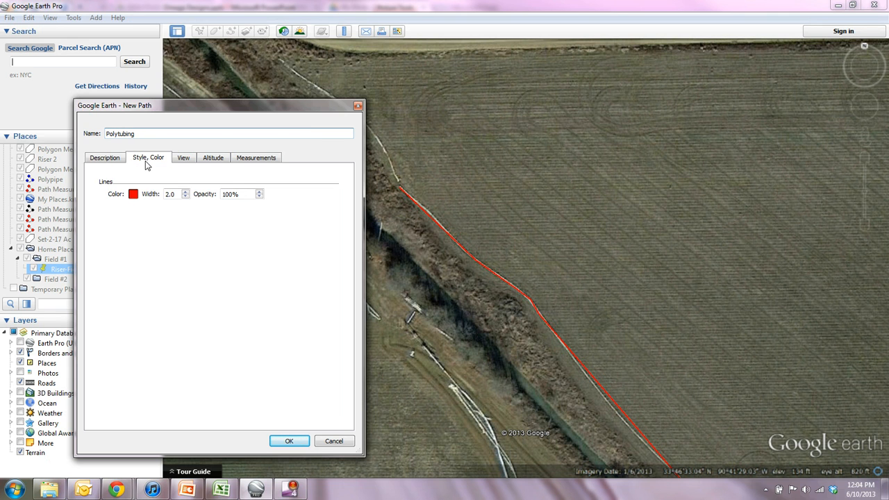
left_click(133, 195)
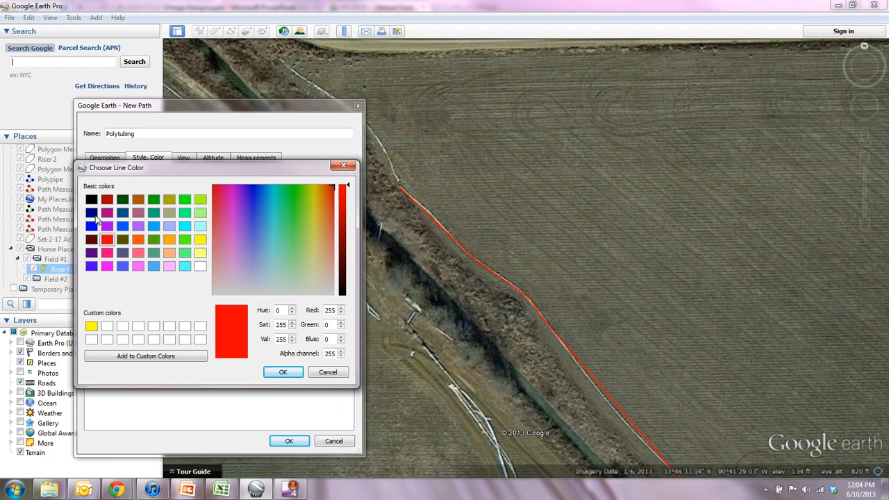
left_click(91, 213)
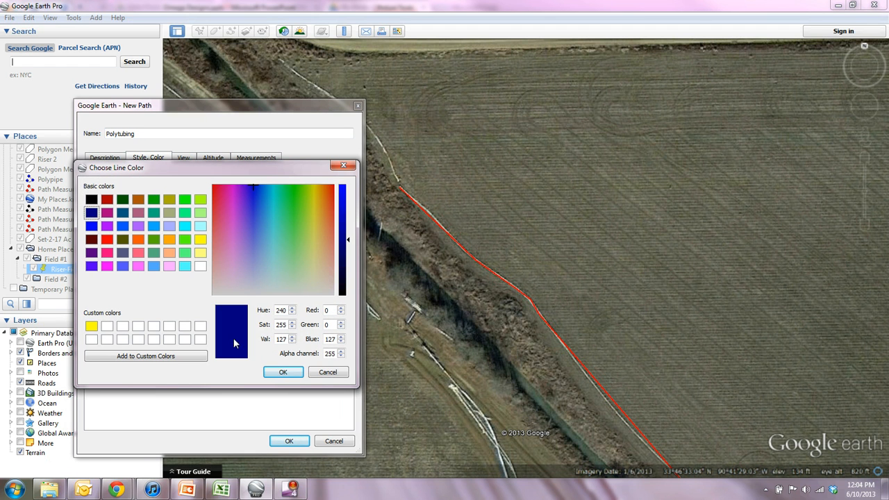
left_click(283, 372)
left_click(290, 441)
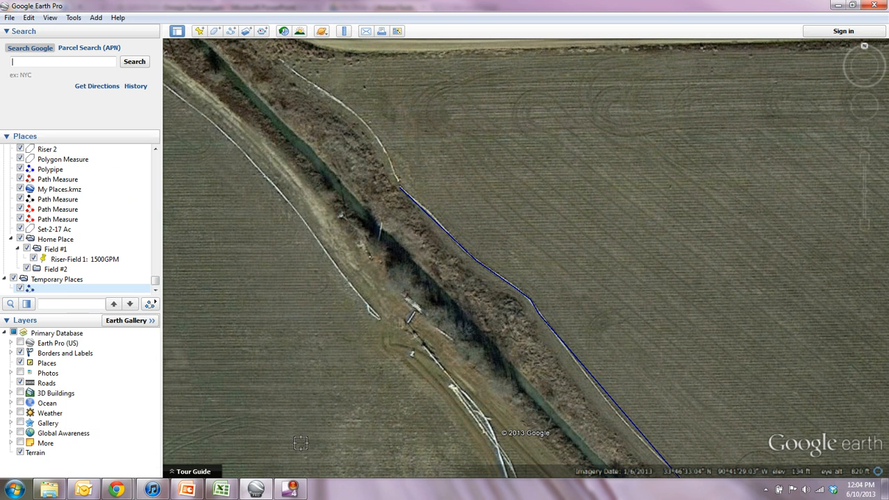
left_click_drag(72, 294, 88, 254)
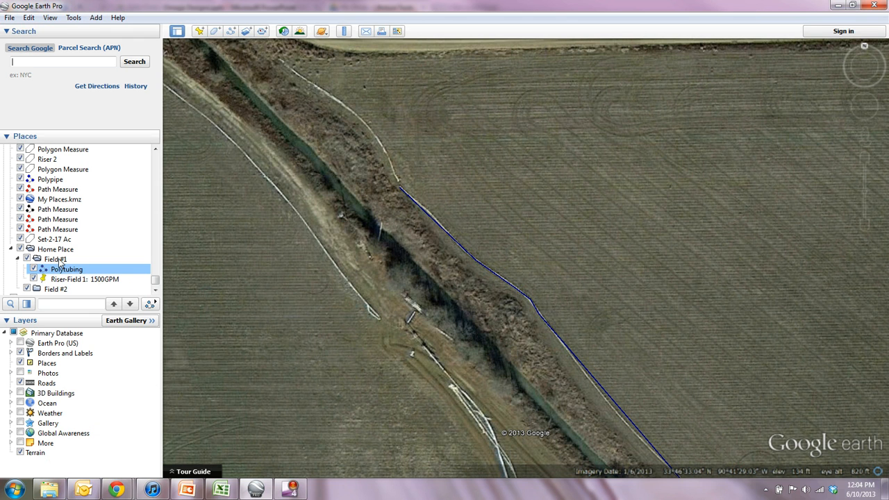
left_click(60, 260)
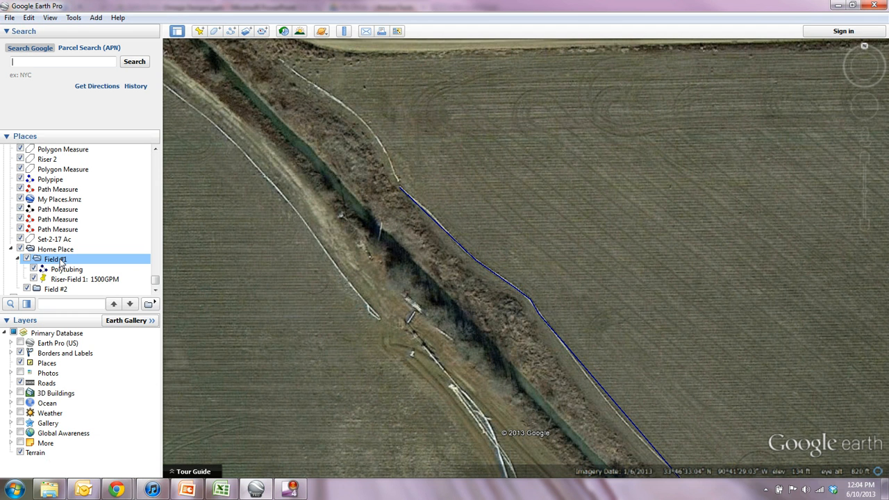
scroll(423, 315, "down", 3)
left_click_drag(516, 379, 379, 242)
scroll(379, 249, "down", 5)
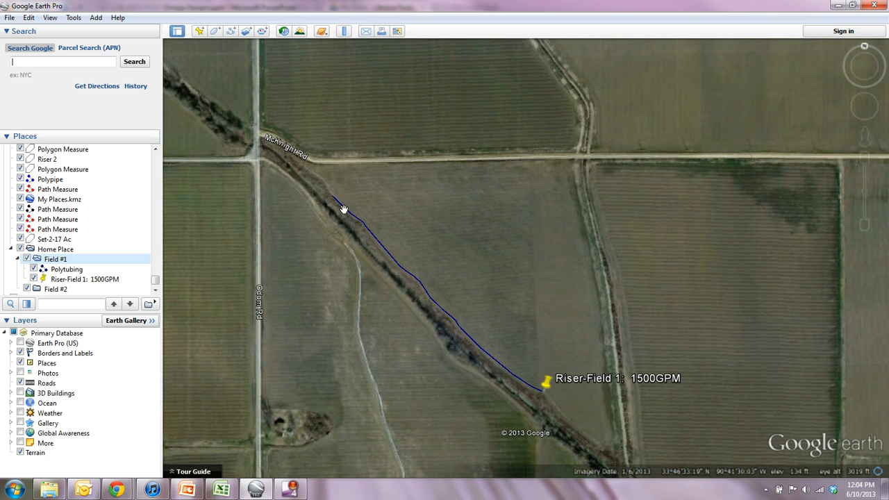
scroll(506, 330, "up", 3)
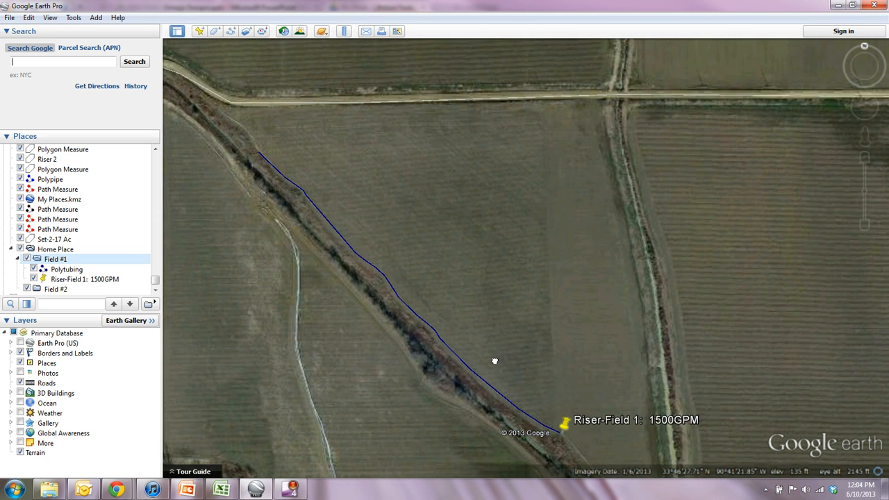
left_click(345, 32)
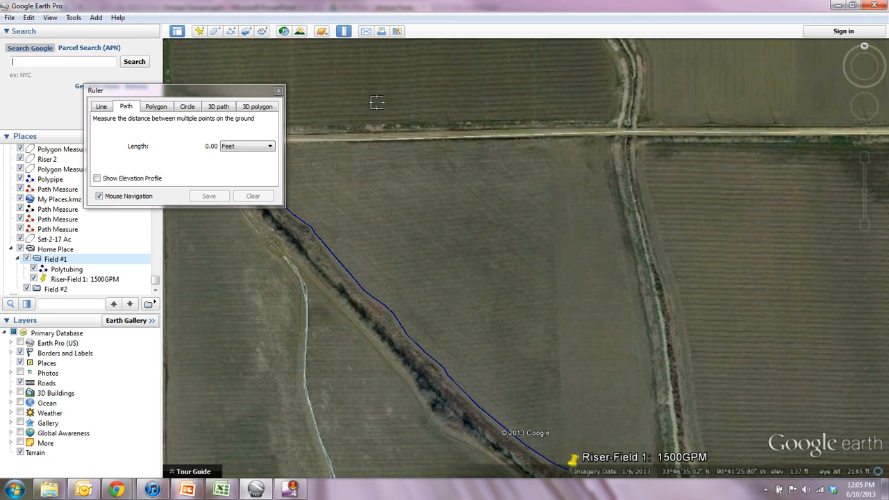
left_click(277, 90)
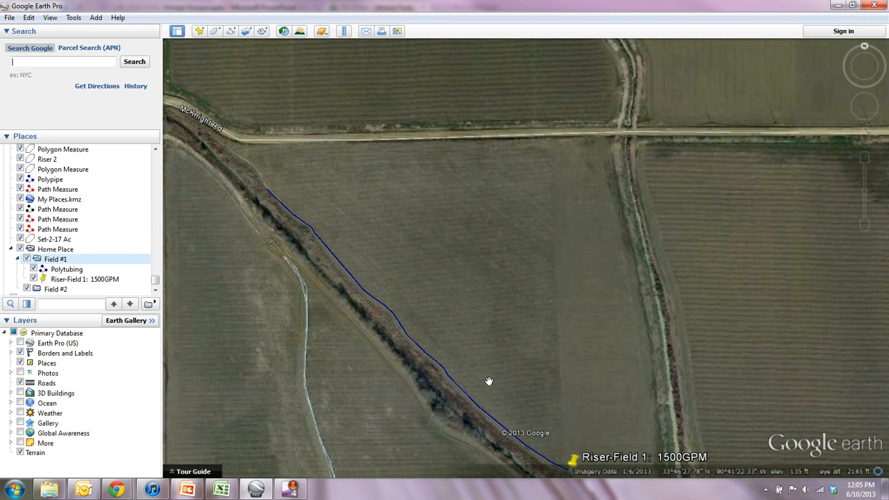
- Measure a straight line in feet from the polytubing path due east along the crop rows, about 646 ft long
scroll(489, 381, "up", 1)
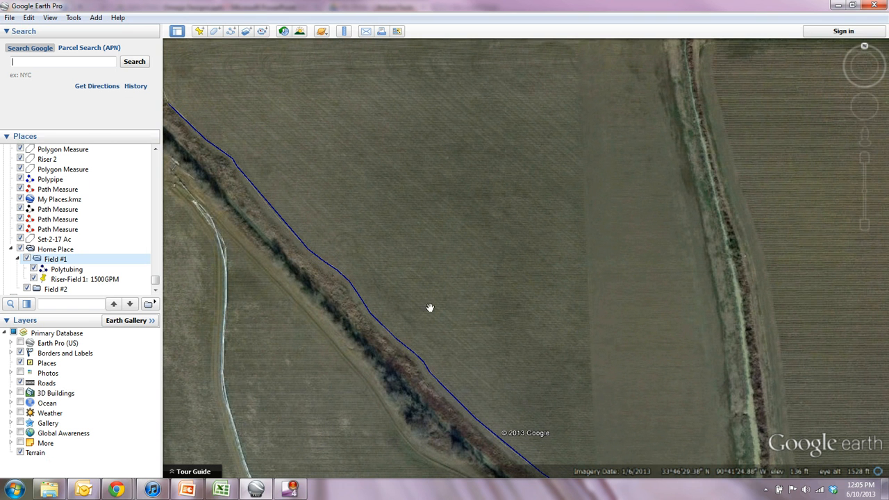
scroll(424, 316, "up", 1)
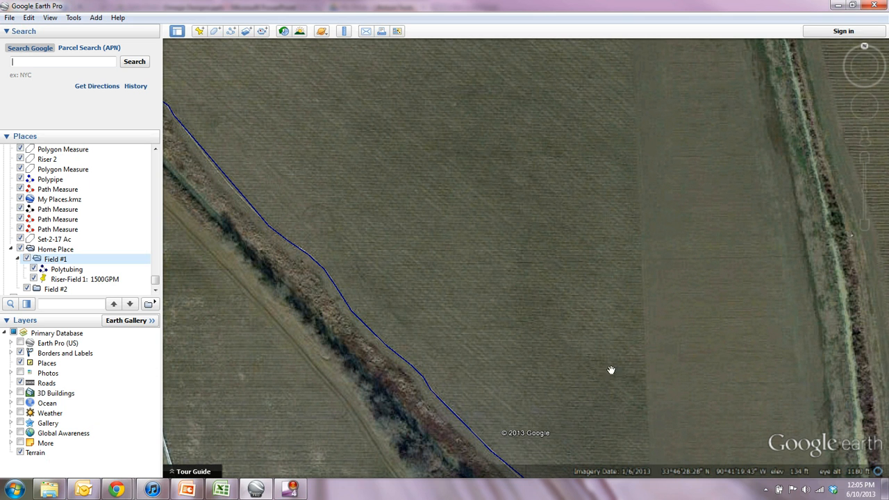
left_click(348, 34)
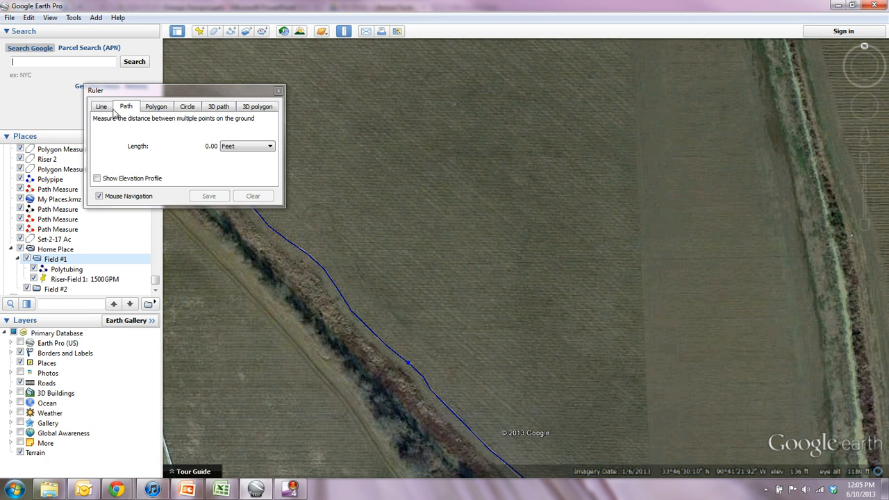
left_click(104, 109)
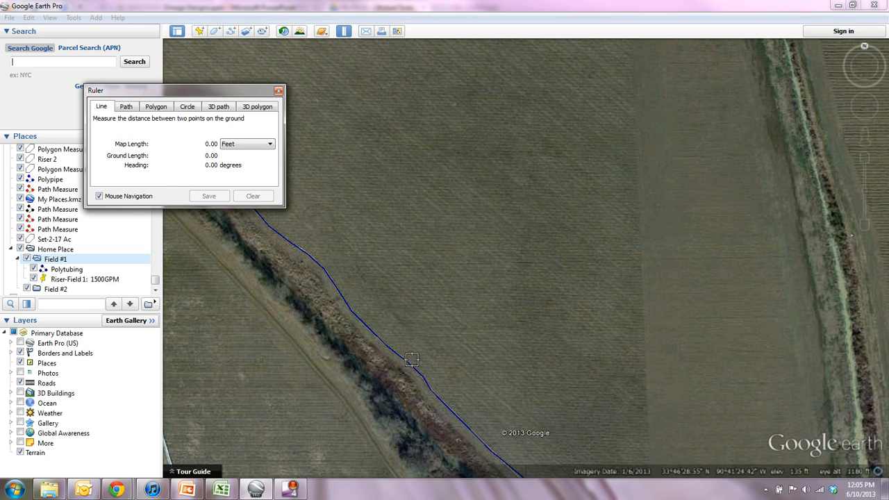
left_click(418, 372)
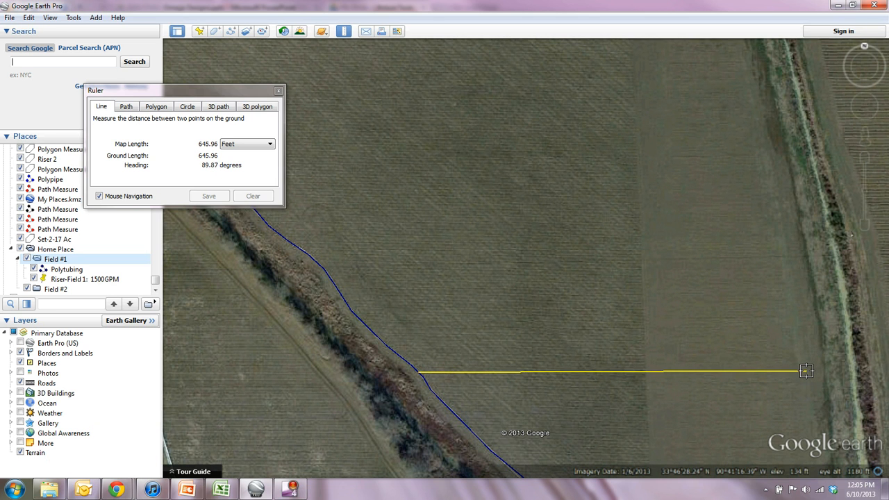
left_click(805, 373)
- Save the measured line as "Row Direction" with a yellow-green line and place it in the Field #1 folder
left_click(208, 196)
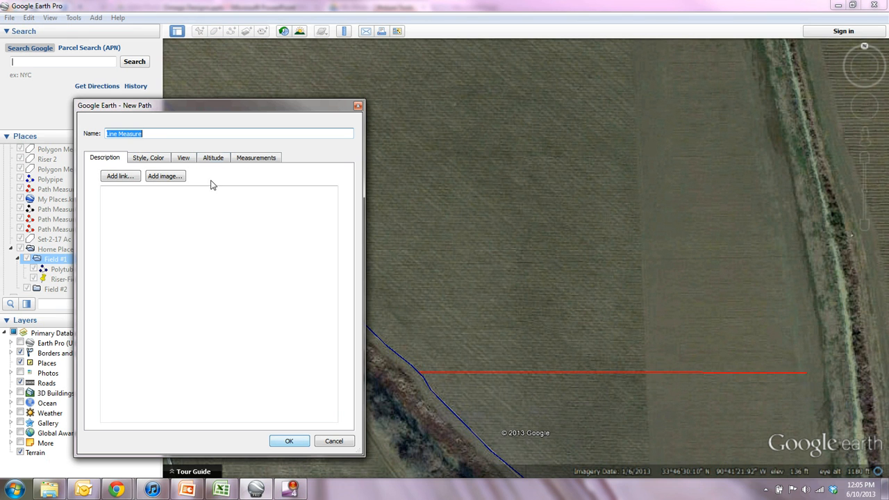
type("Ro")
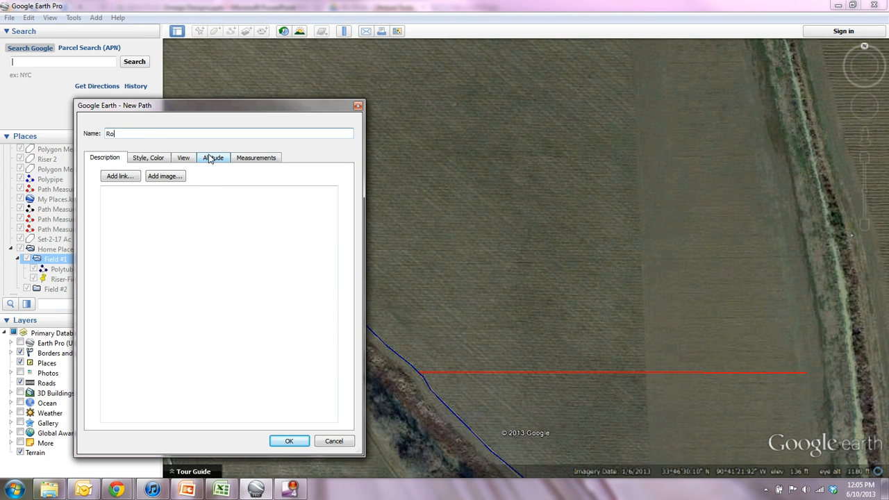
type("w Direction")
left_click(158, 158)
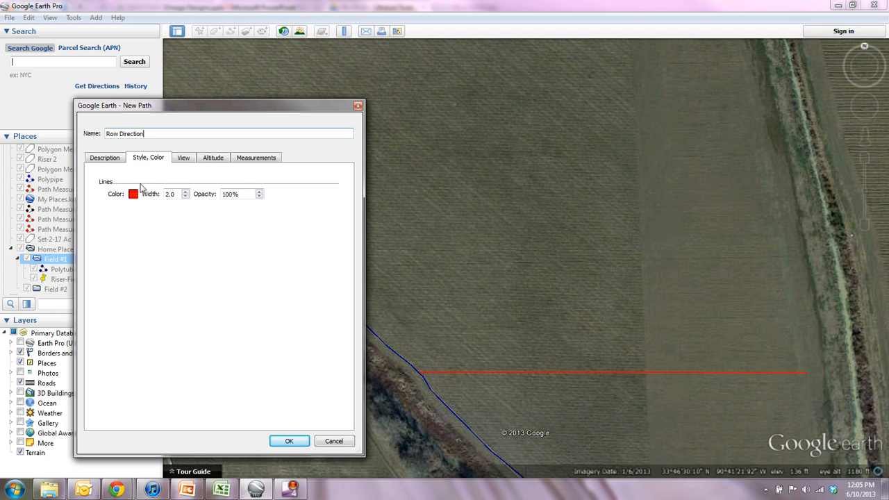
left_click(134, 194)
left_click(200, 199)
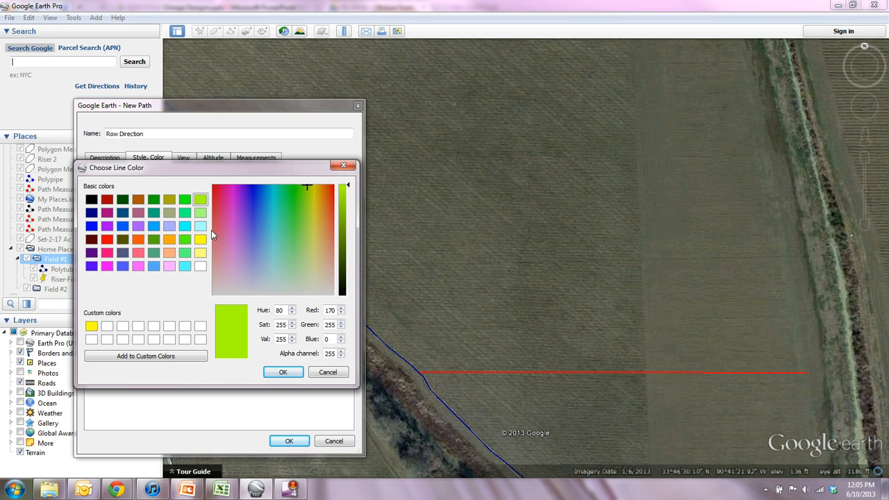
left_click(292, 372)
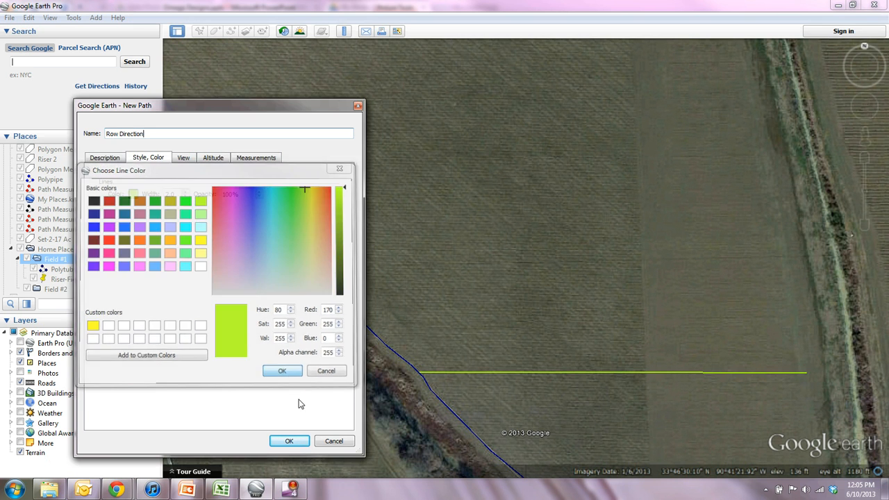
left_click(298, 441)
left_click_drag(82, 289, 96, 241)
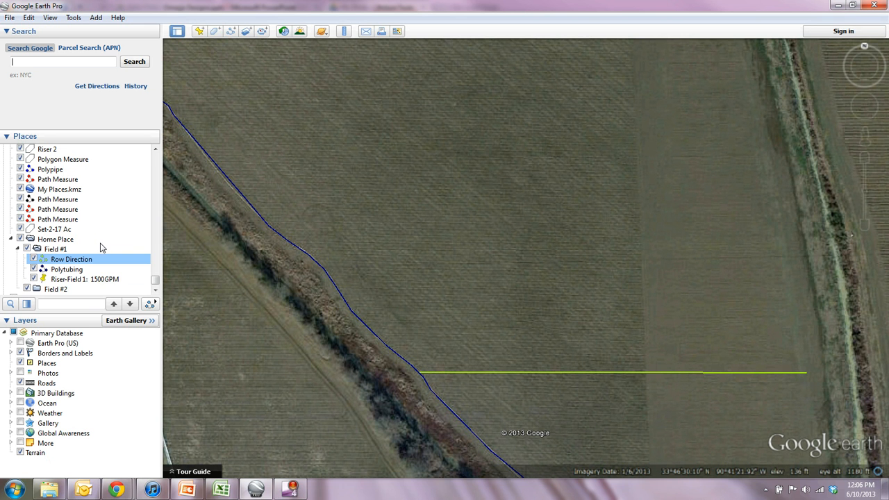
- Save the Field #1 folder to the Desktop as the KMZ file "Field #1.kmz"
scroll(407, 304, "down", 3)
left_click_drag(408, 305, 427, 278)
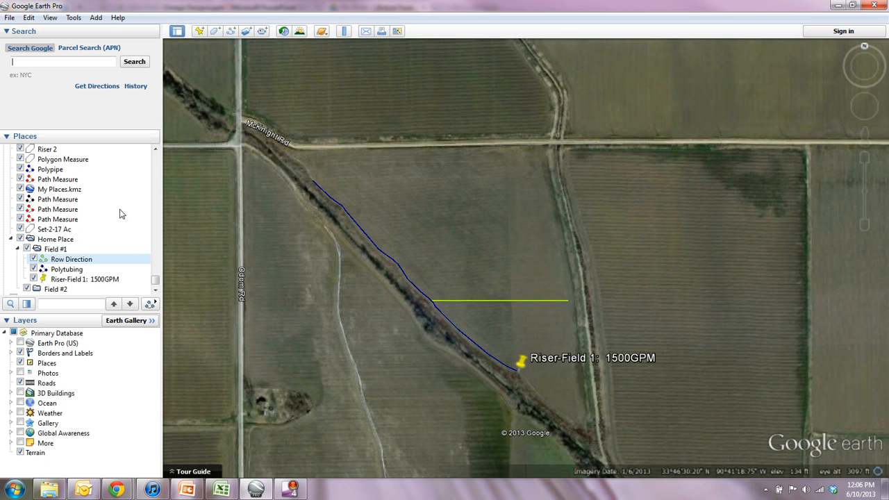
right_click(57, 252)
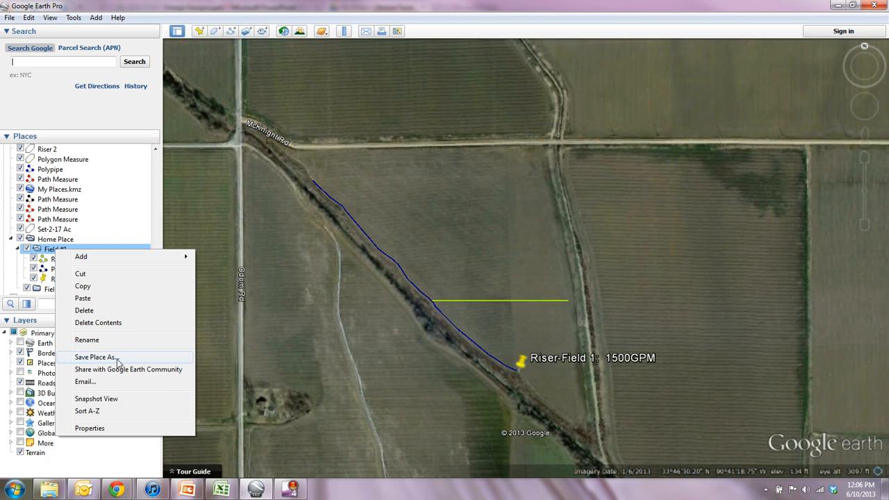
left_click(96, 357)
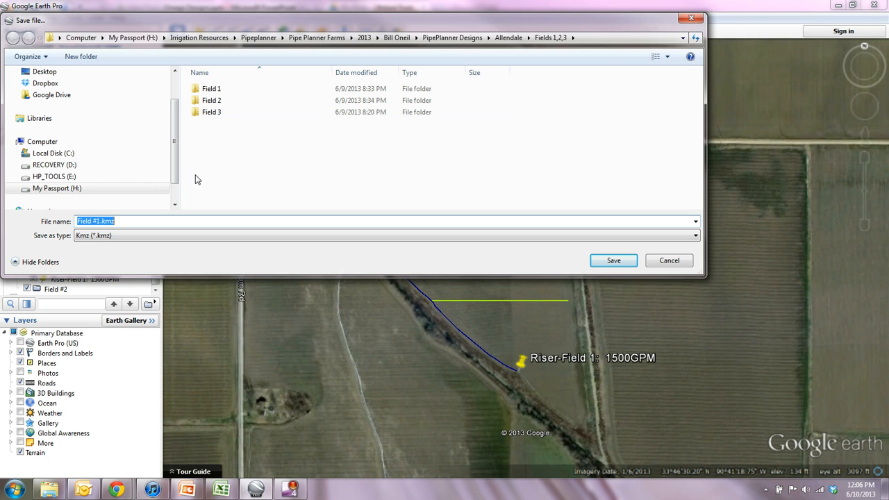
left_click_drag(176, 179, 174, 156)
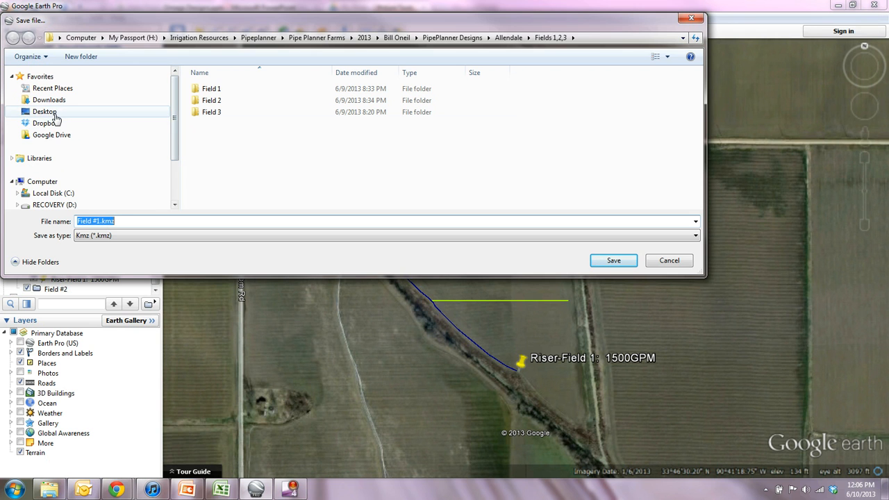
left_click(49, 114)
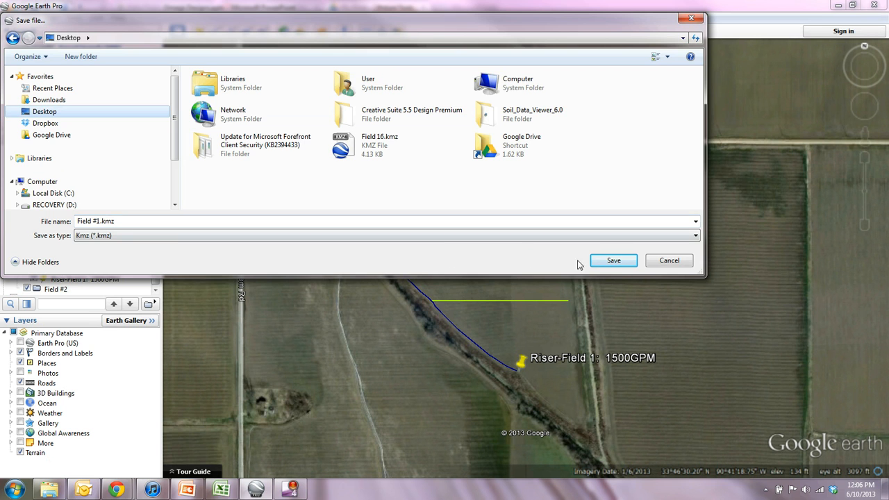
left_click(614, 261)
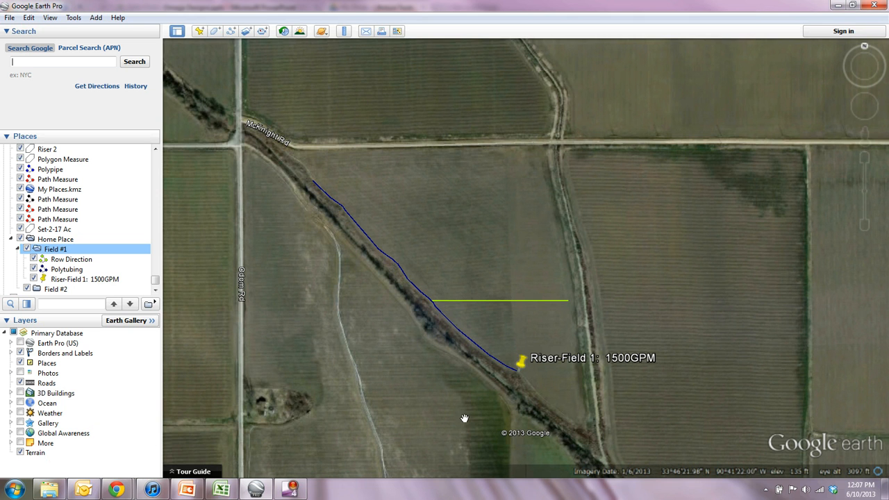
- Switch to Outlook and create a new e-mail message in a maximized window
left_click(84, 490)
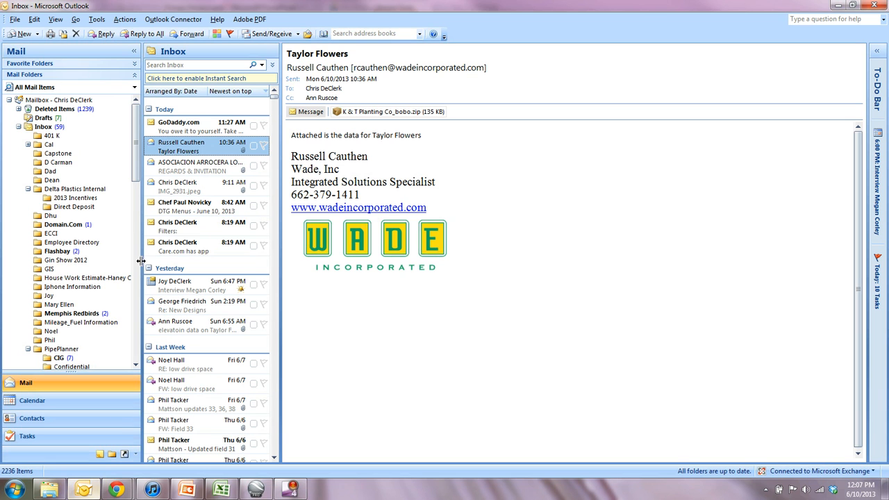
left_click(28, 37)
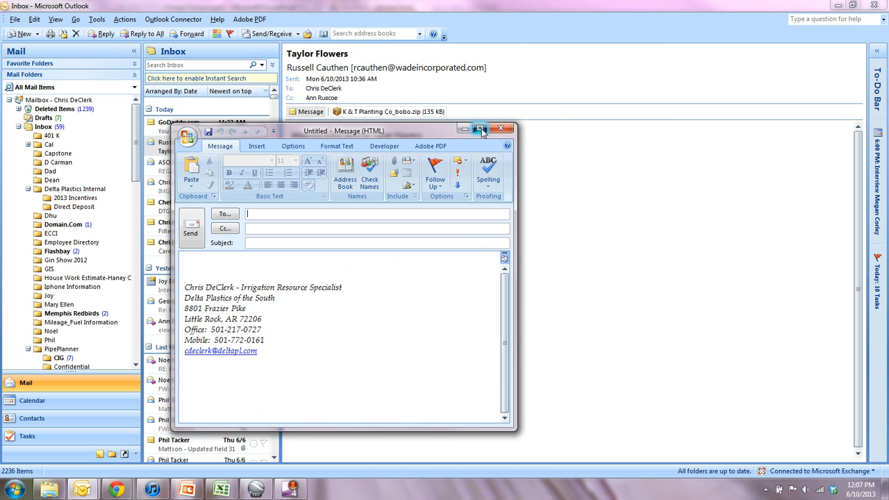
left_click(480, 129)
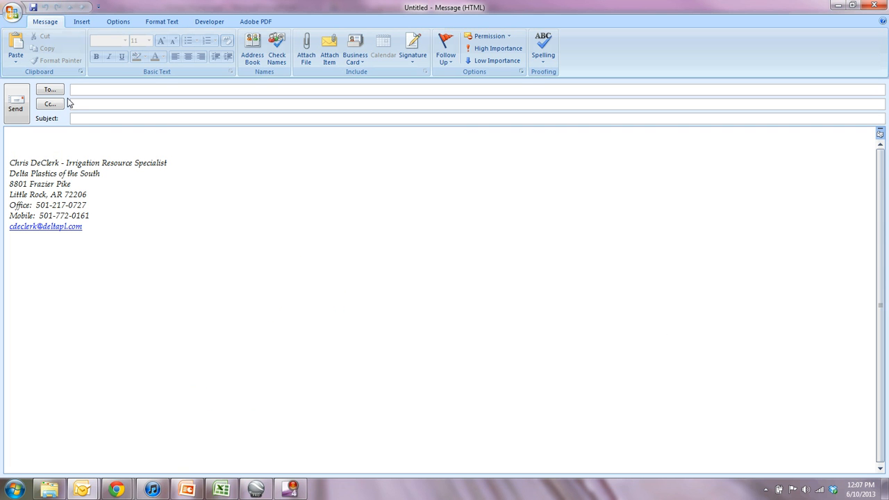
- Attach the file "Field #1.kmz" from the Desktop to the new e-mail message
left_click(82, 22)
left_click(16, 59)
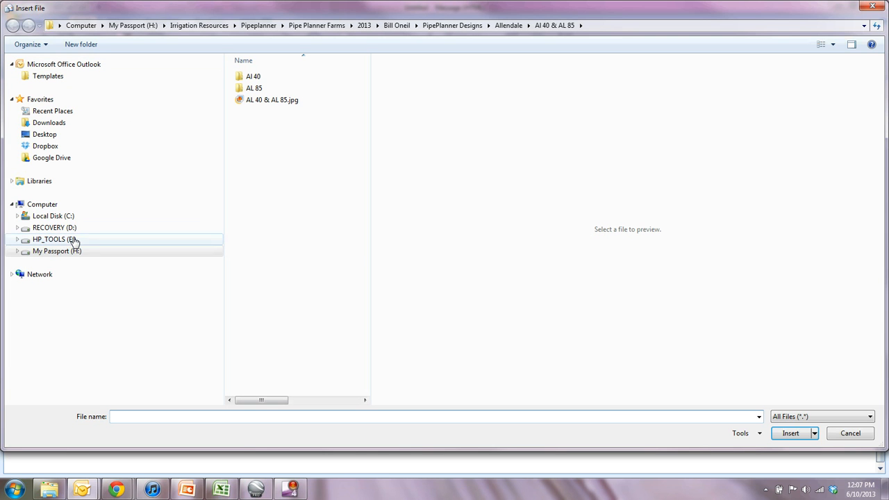
left_click(56, 136)
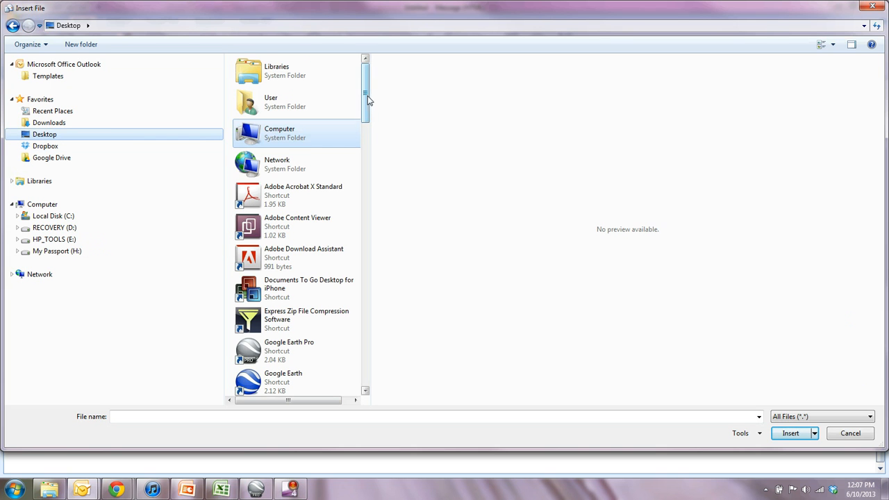
left_click_drag(366, 100, 371, 262)
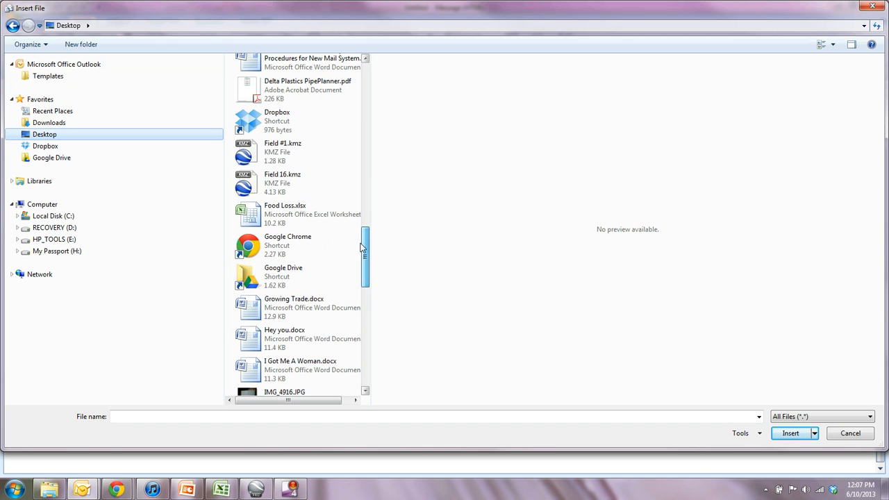
left_click(261, 151)
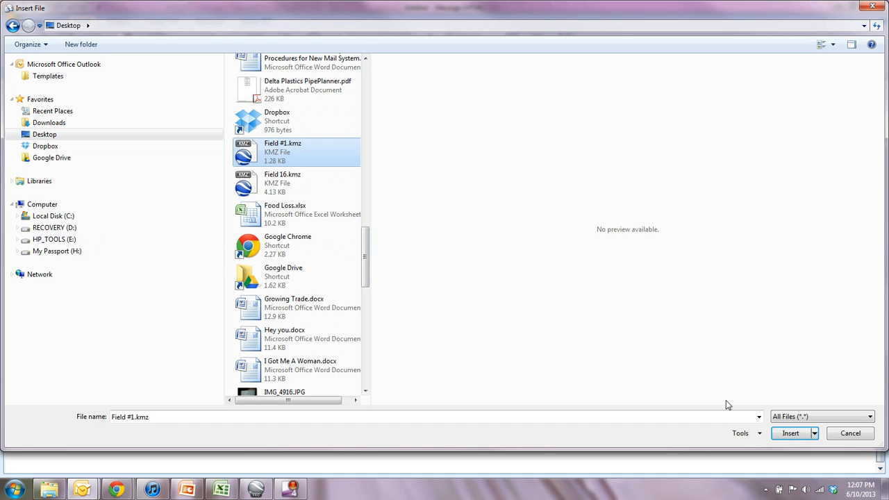
left_click(787, 434)
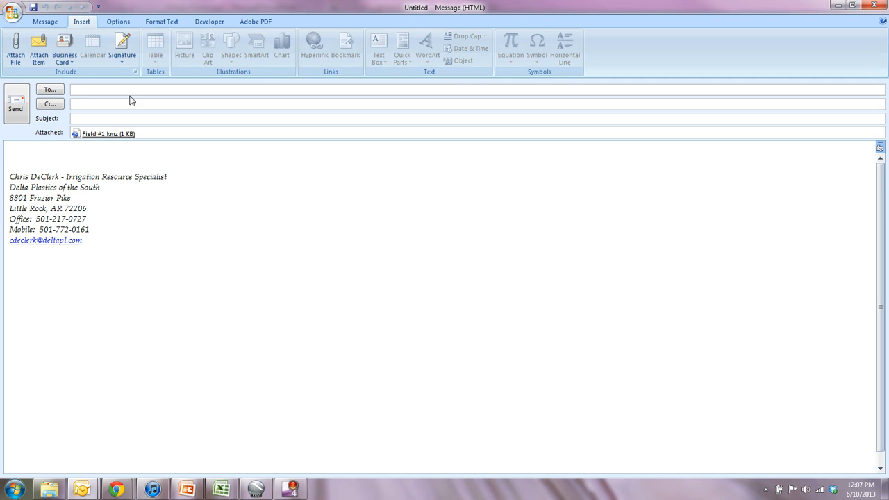
- Address the message to the recipient's suggested e-mail address and send it without a subject
type("cd")
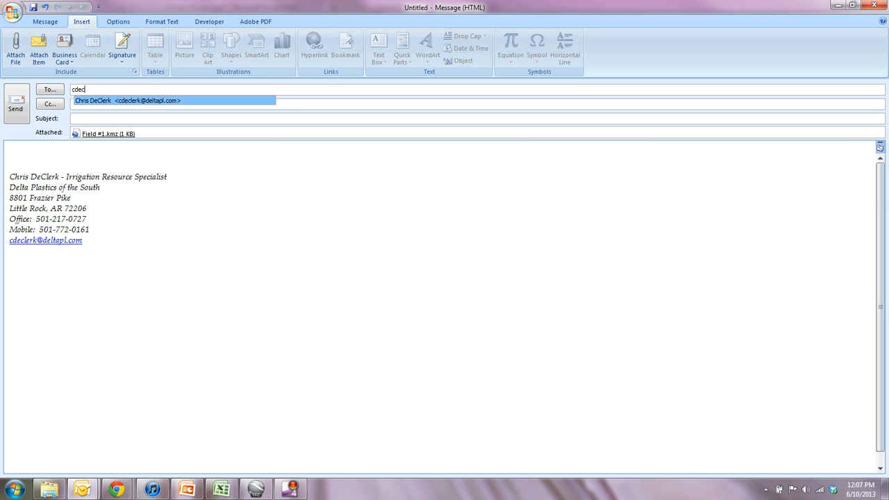
type("ec")
left_click(111, 101)
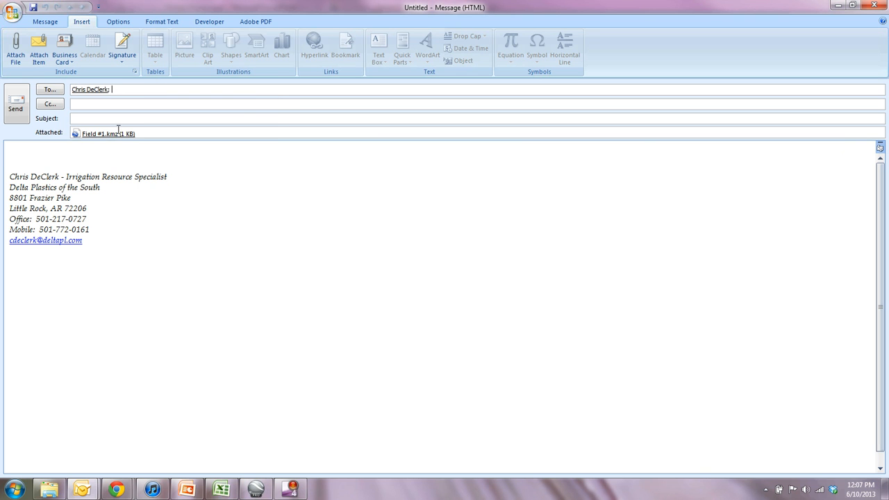
left_click(25, 122)
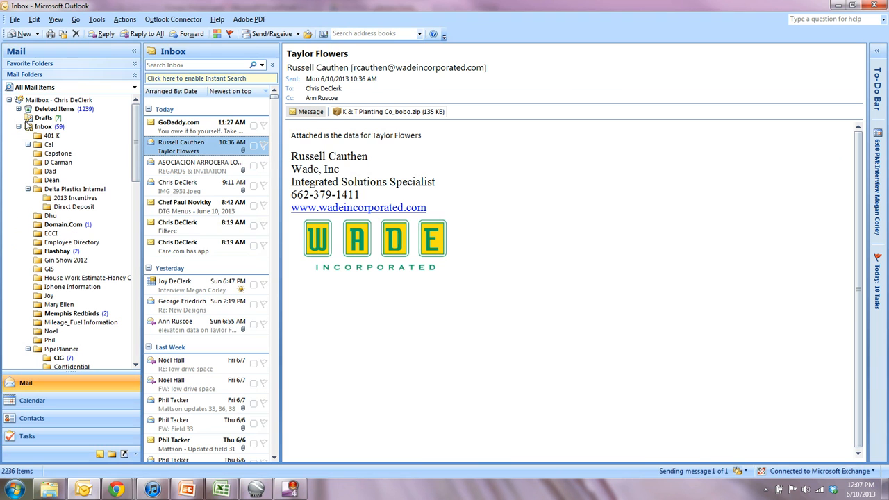
- Switch back to Google Earth Pro with the Field #1 map
left_click(255, 490)
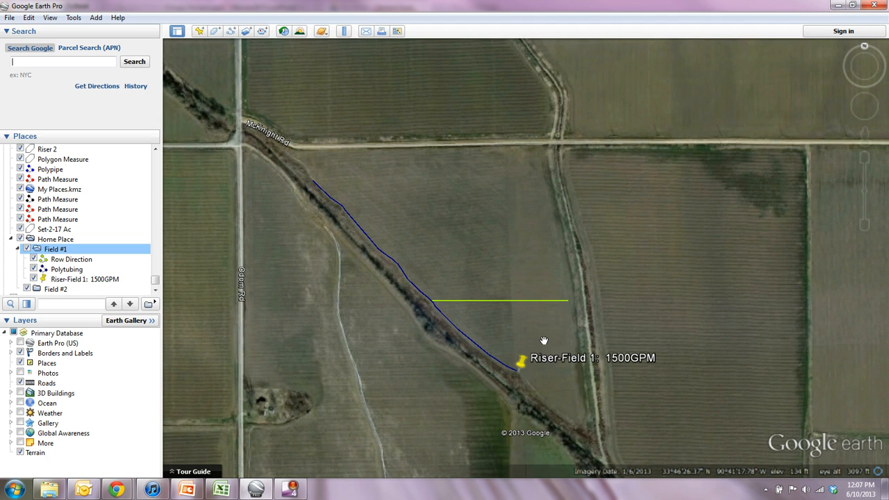
left_click(858, 422)
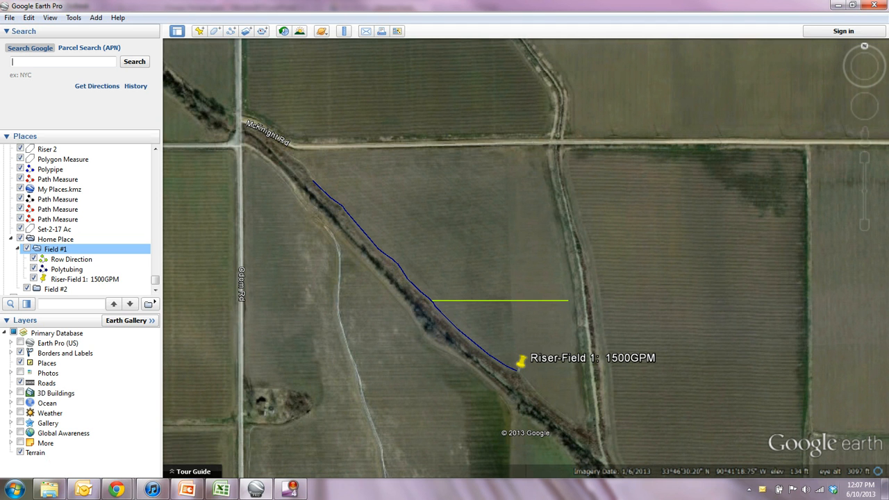